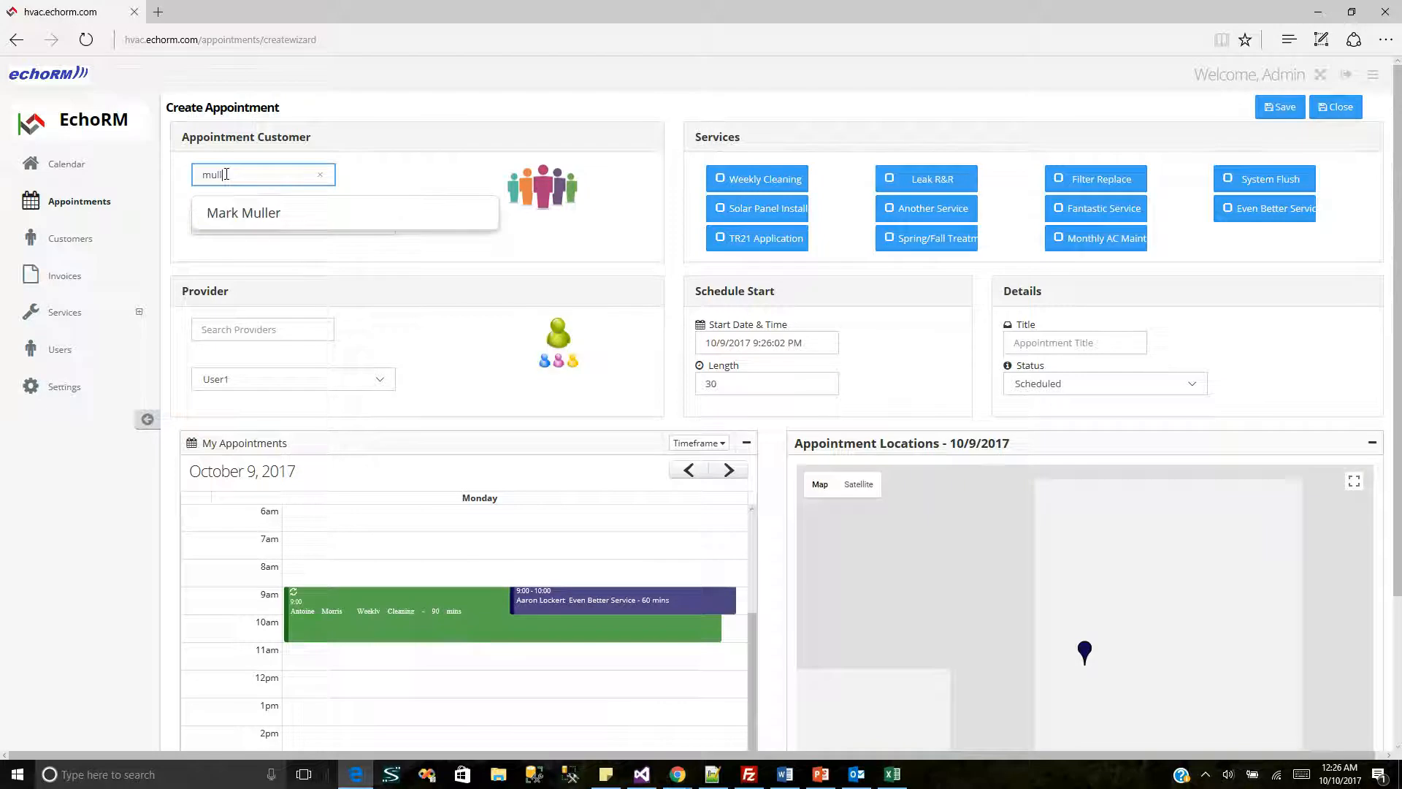
# - Save a new appointment for the customer suggested by the search, with the Monthly AC Maint service selected
pyautogui.click(263, 212)
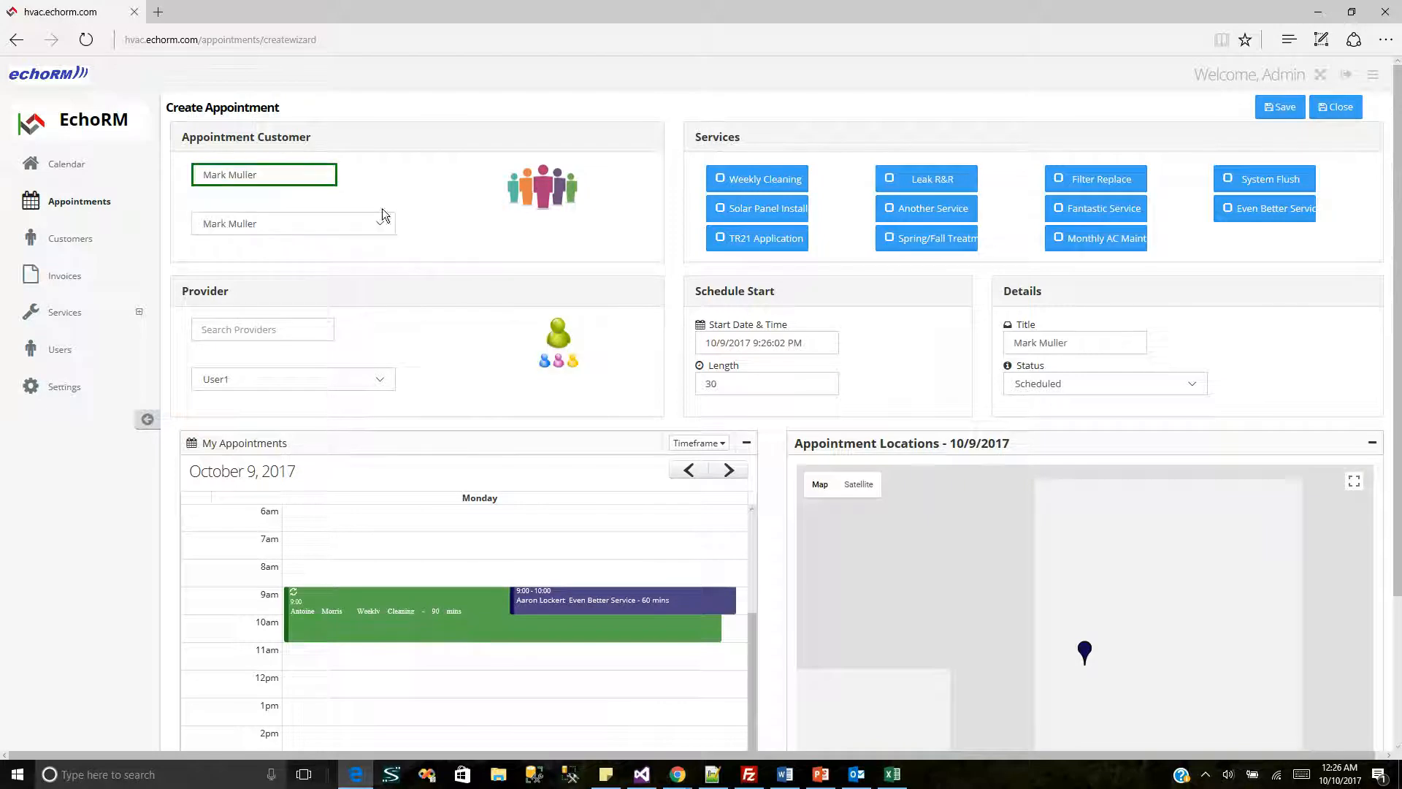
pyautogui.click(1093, 241)
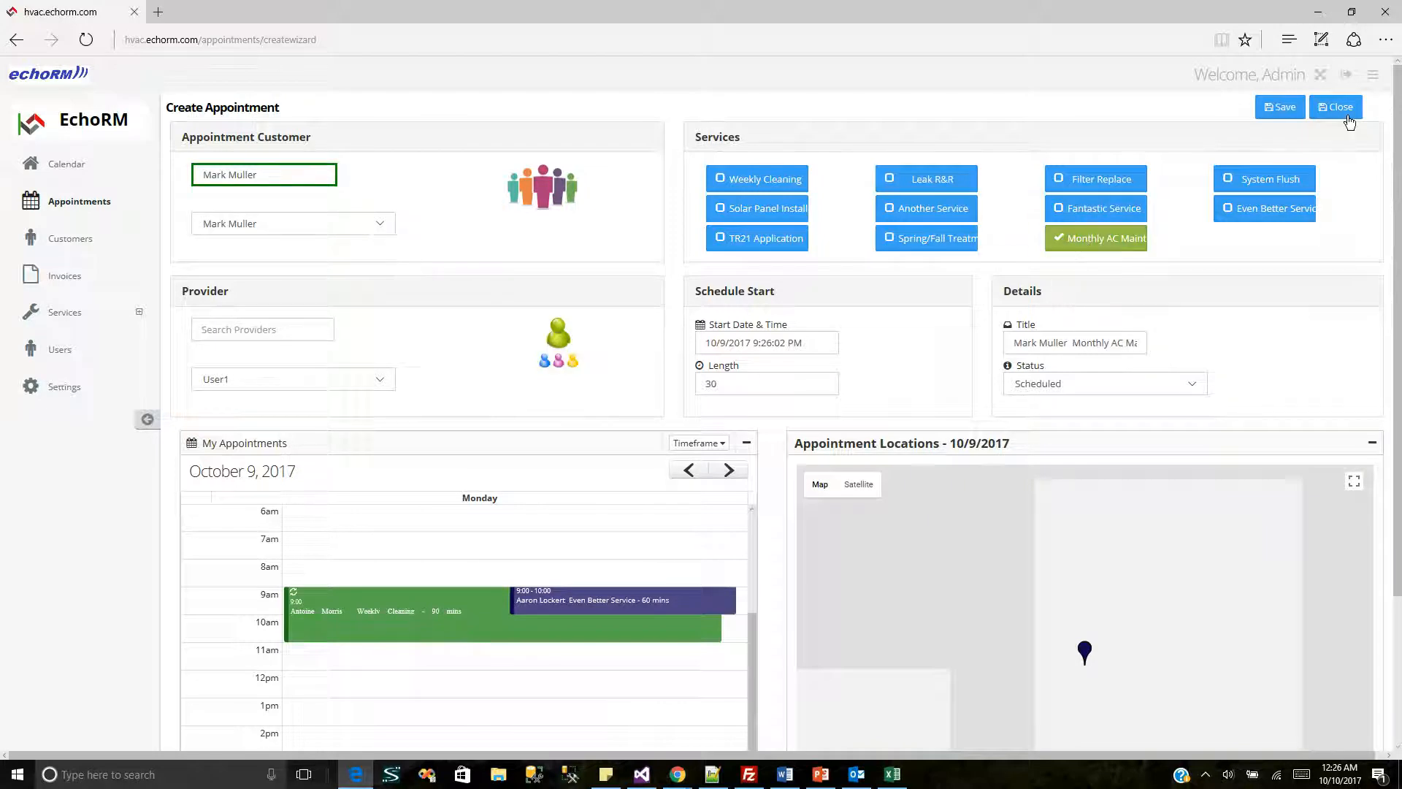
pyautogui.click(1283, 108)
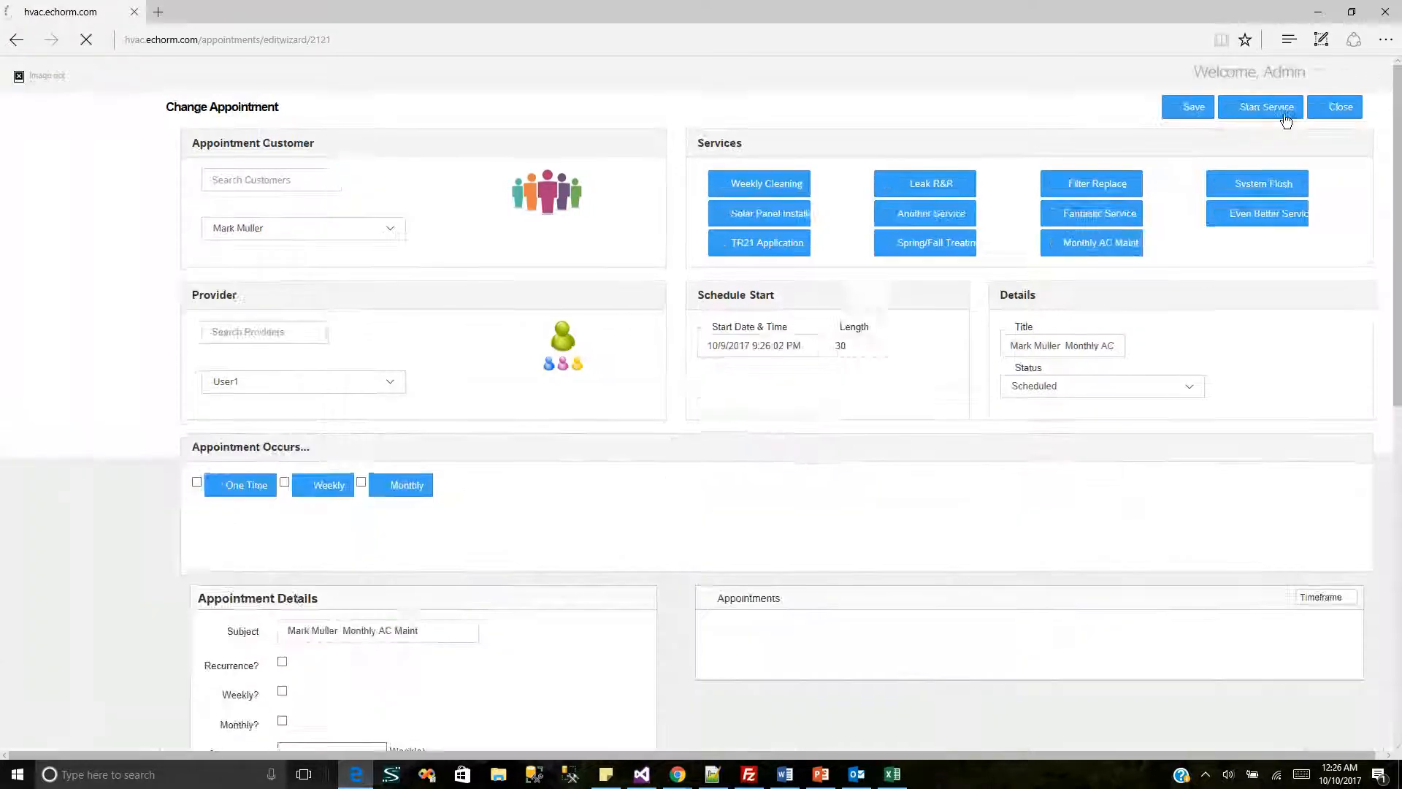
# - Start the saved appointment from its service page and generate its invoice
pyautogui.click(1252, 108)
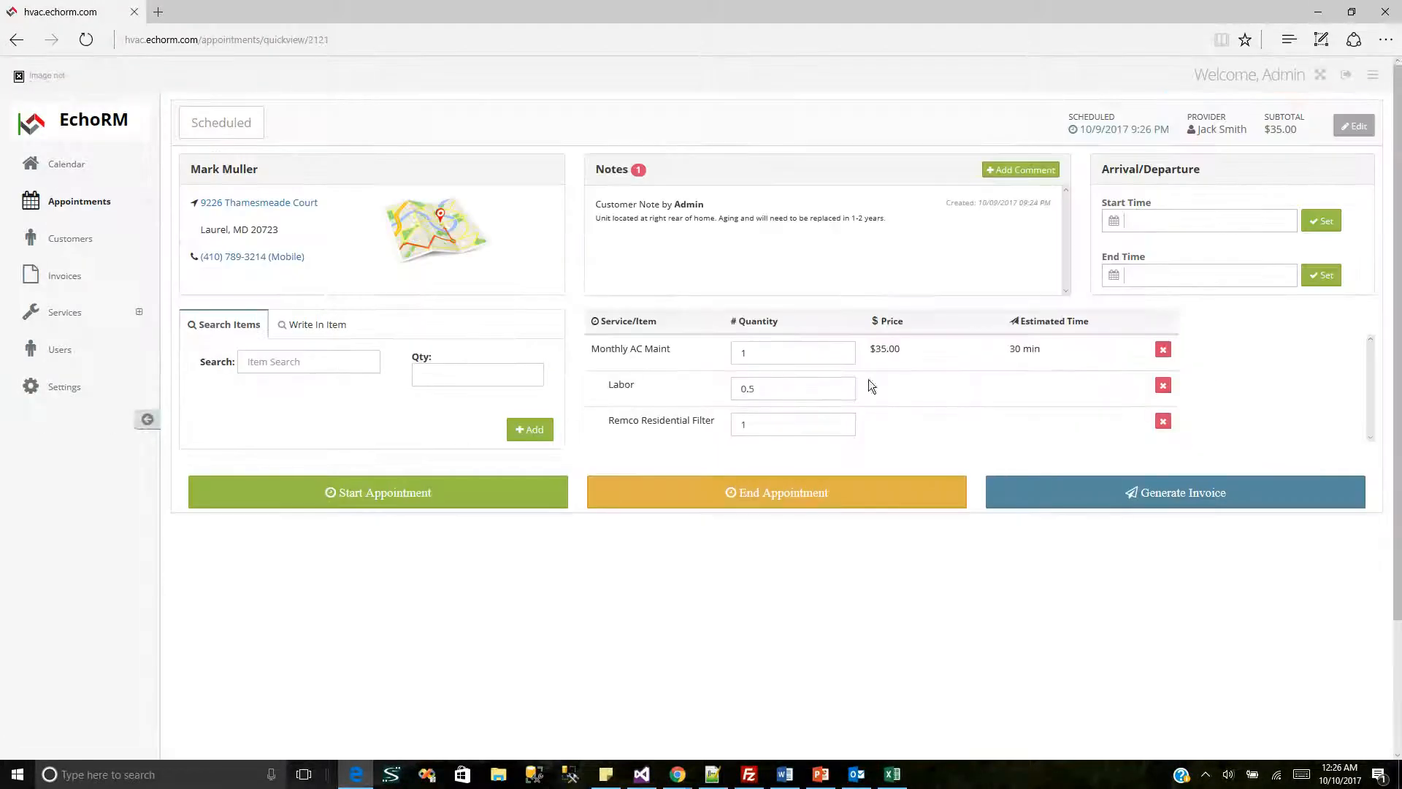
pyautogui.click(385, 491)
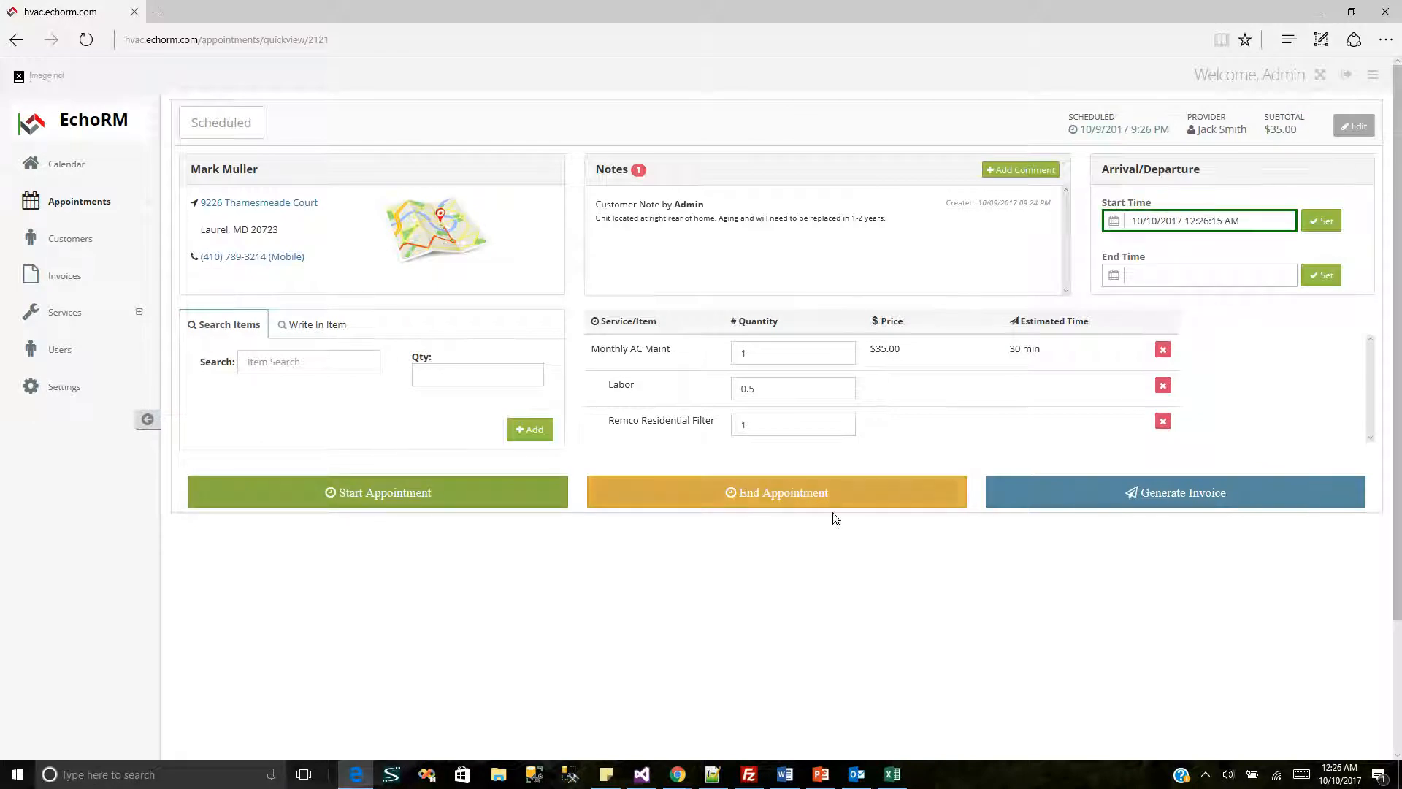
pyautogui.click(1149, 491)
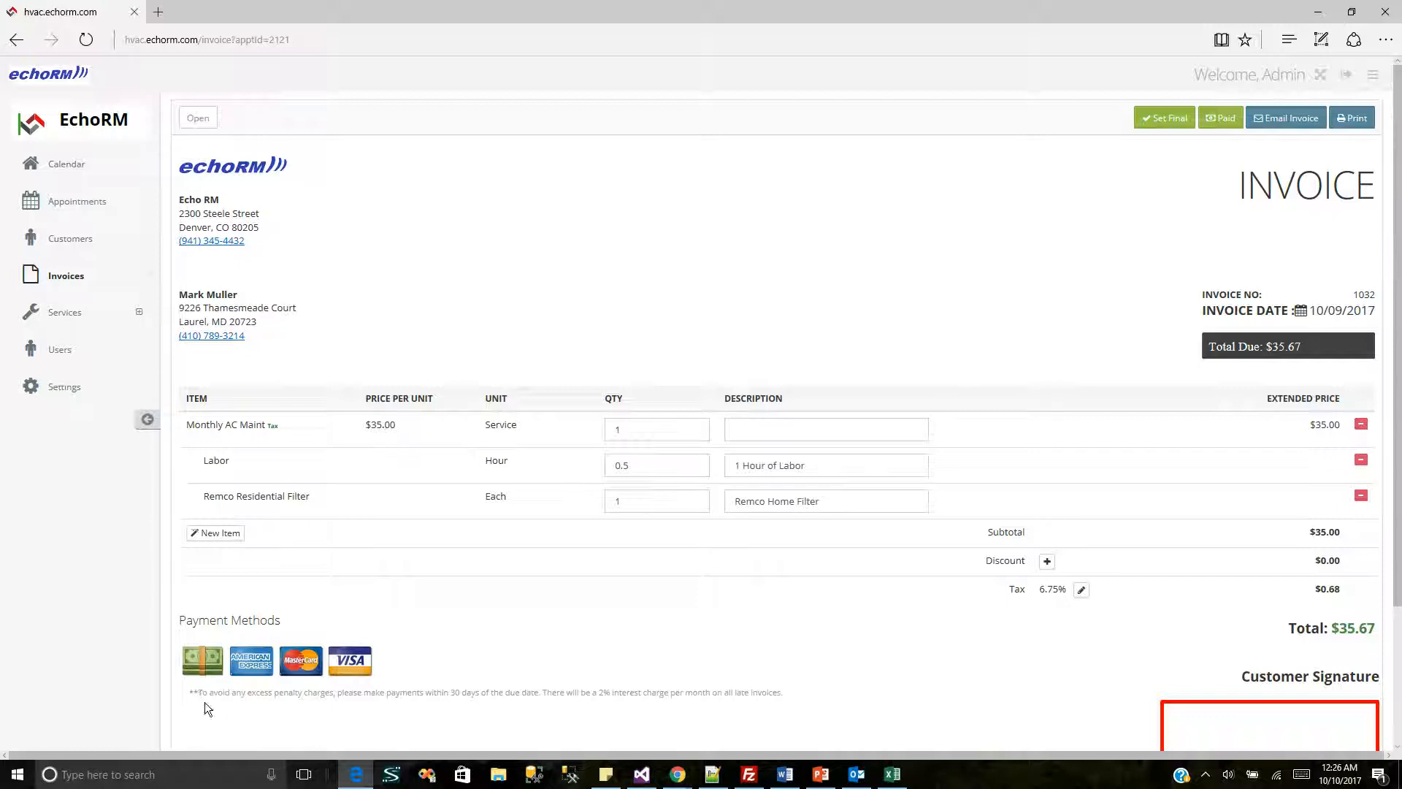
pyautogui.moveTo(200, 696); pyautogui.dragTo(799, 693)
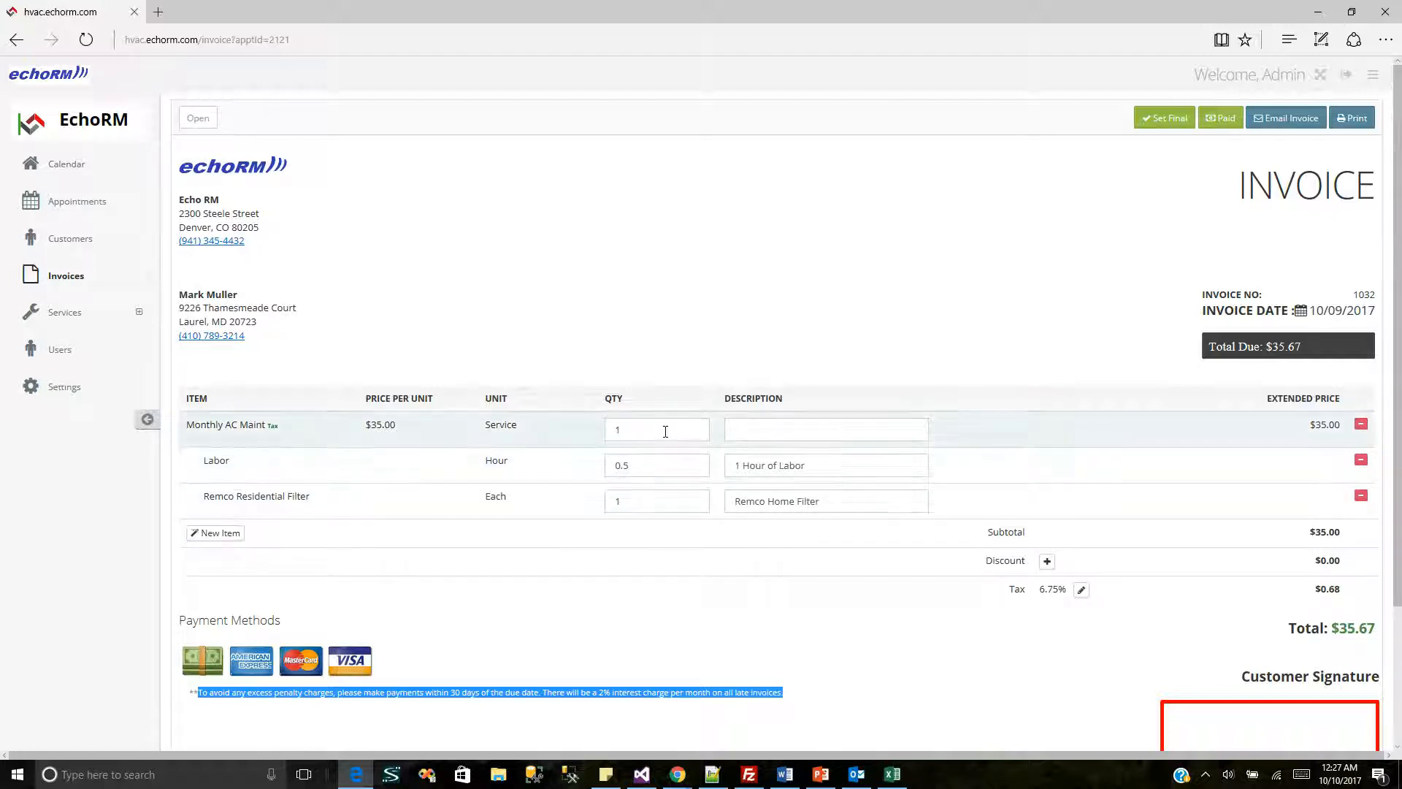
# - Add the catalogue item Check Value to the invoice with a quantity of 1
pyautogui.click(227, 542)
pyautogui.click(244, 540)
pyautogui.write('theck value')
pyautogui.click(274, 572)
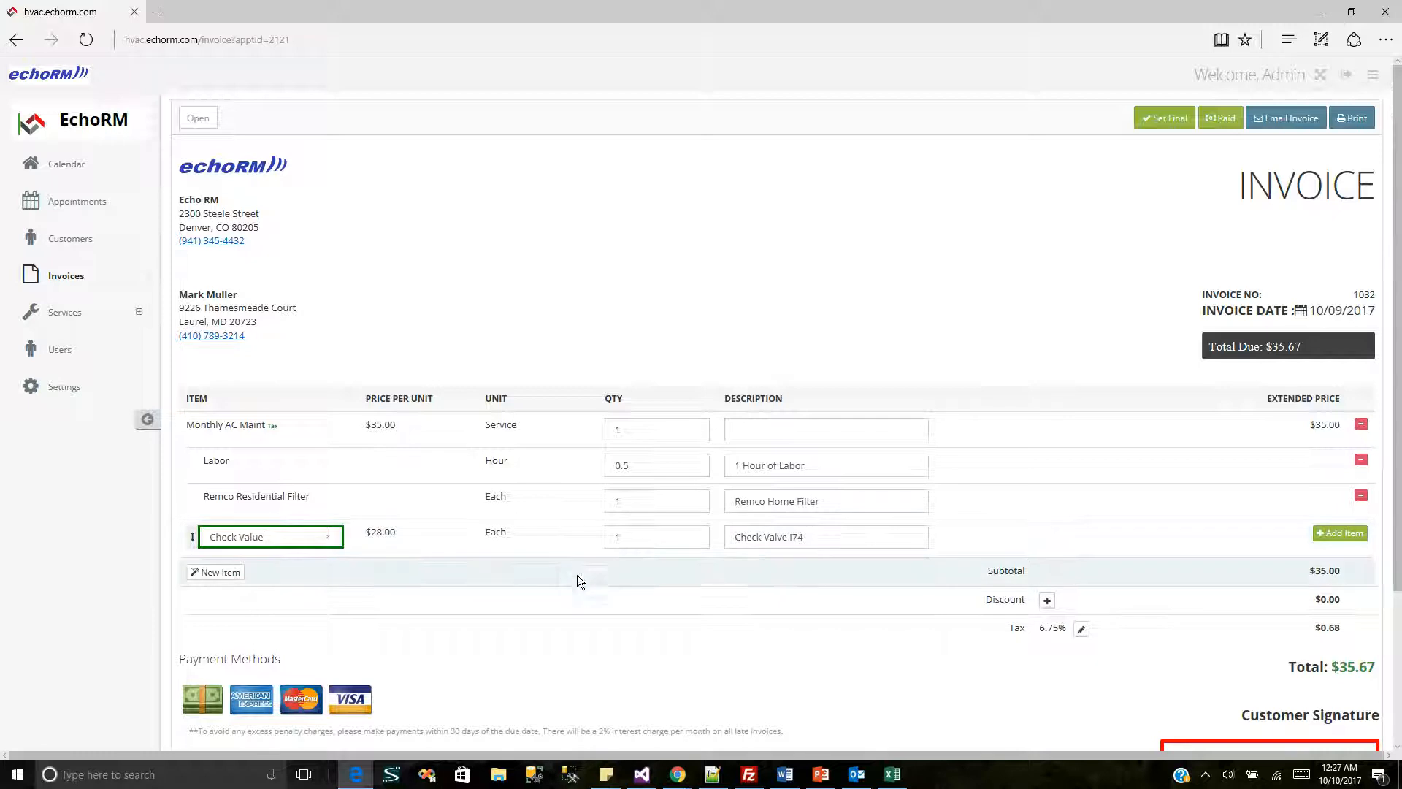
pyautogui.click(1339, 533)
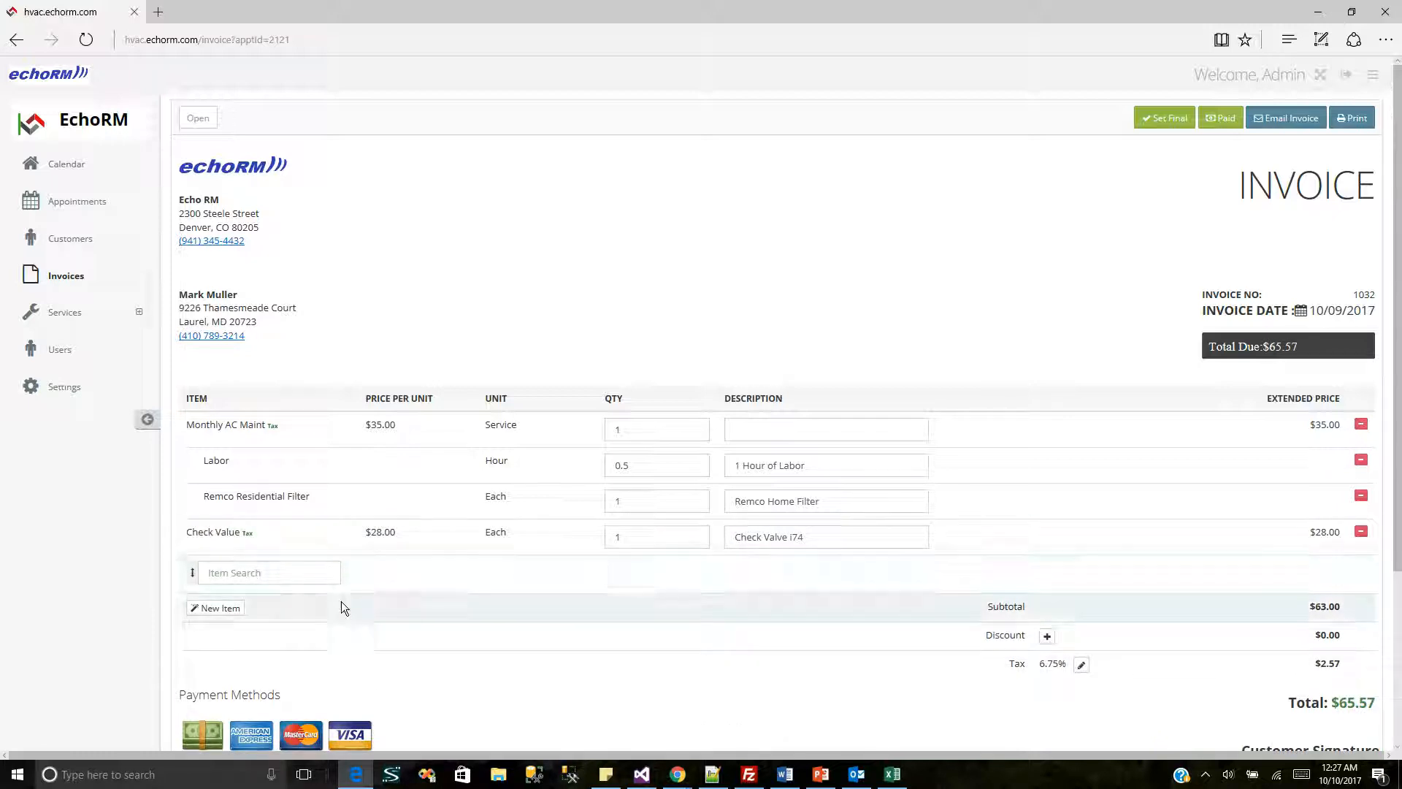
# - Add the catalogue item Coolant to the invoice with a quantity of 10
pyautogui.click(311, 581)
pyautogui.write('coolant')
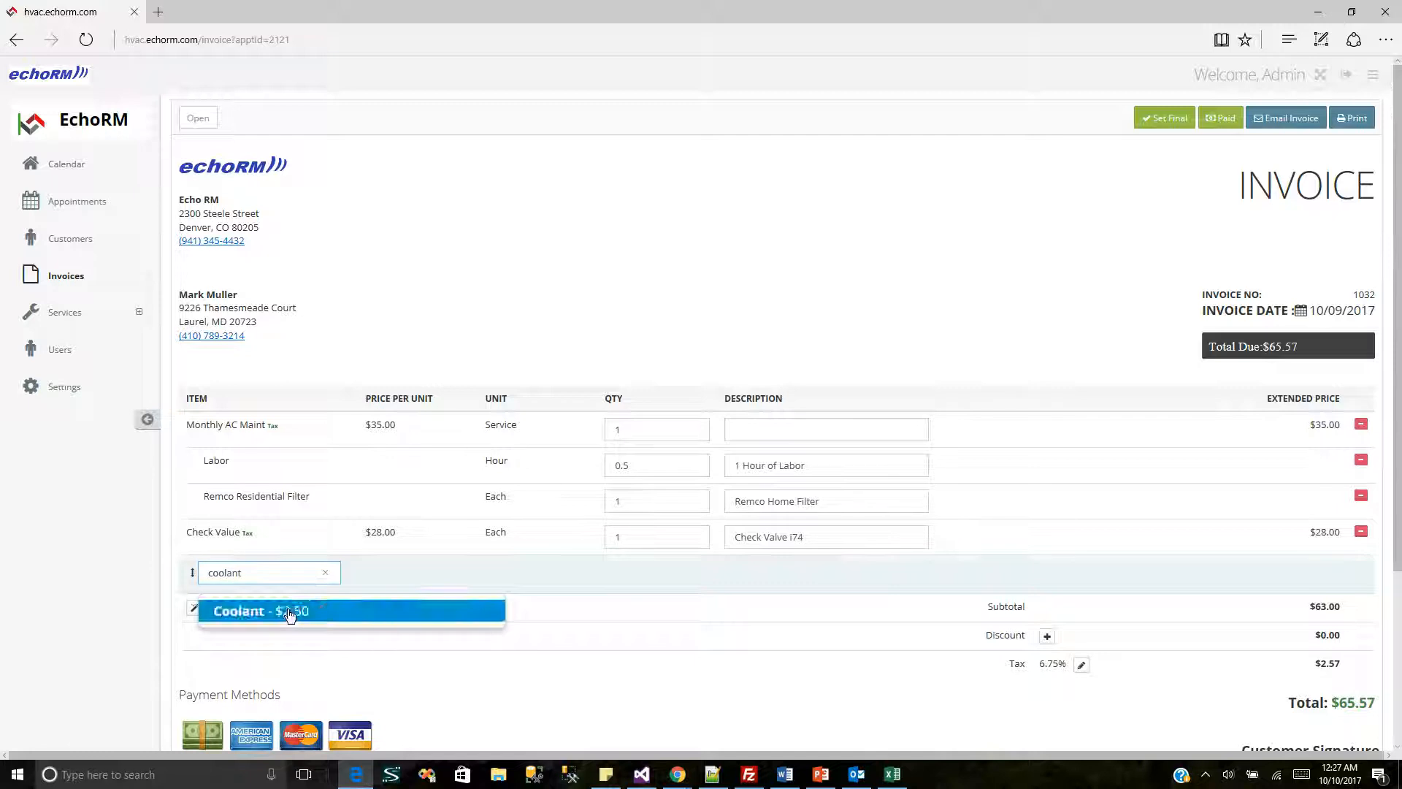
pyautogui.click(292, 611)
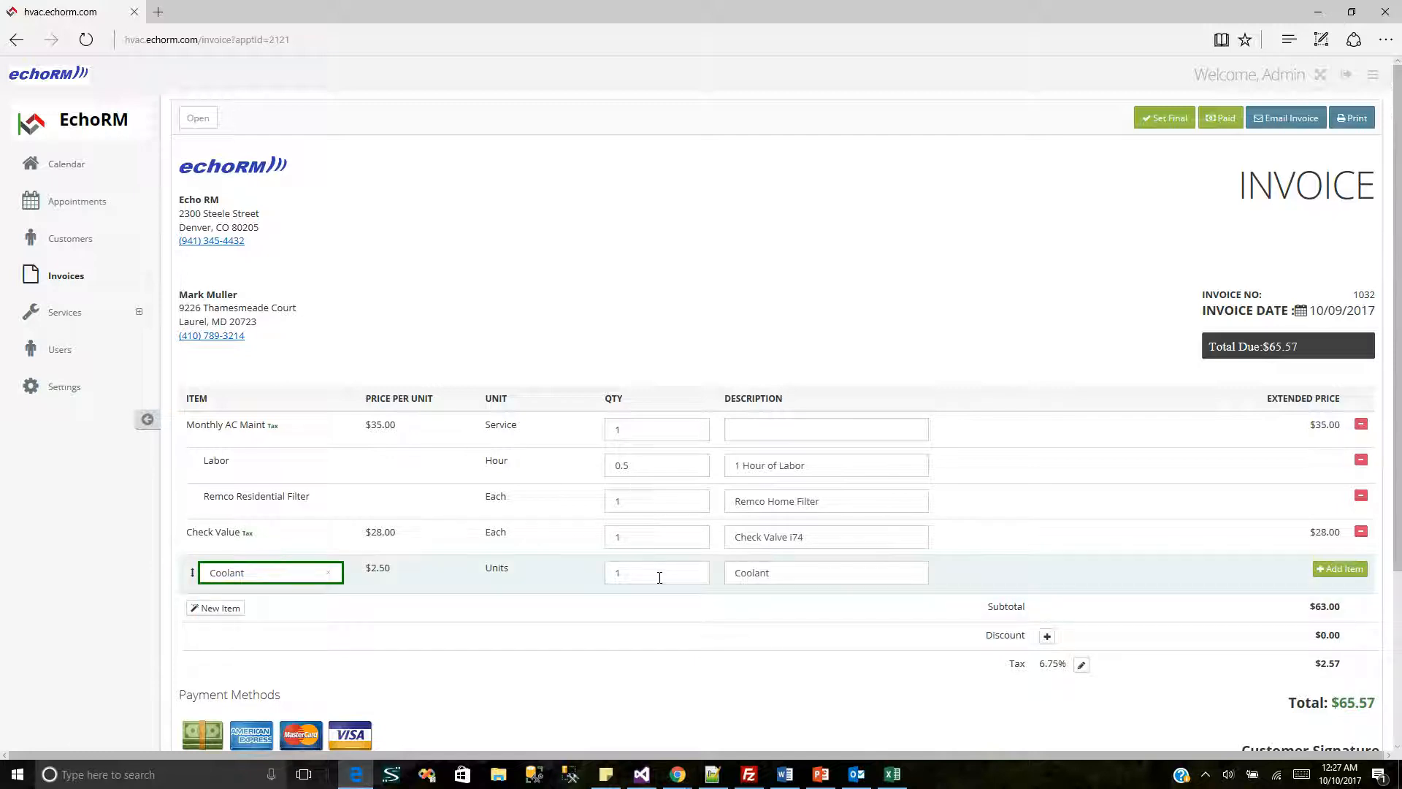
pyautogui.click(670, 573)
pyautogui.write('0')
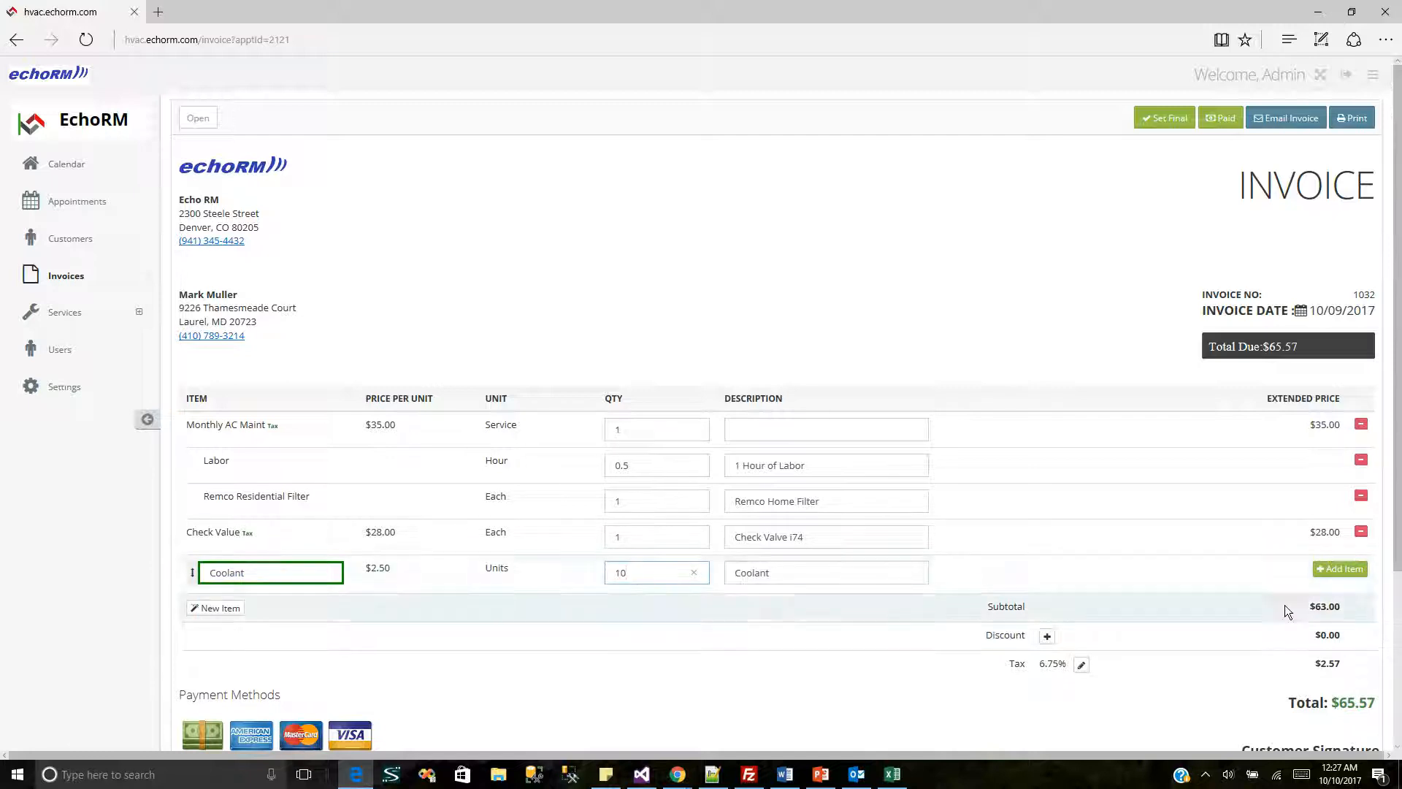
pyautogui.click(1340, 571)
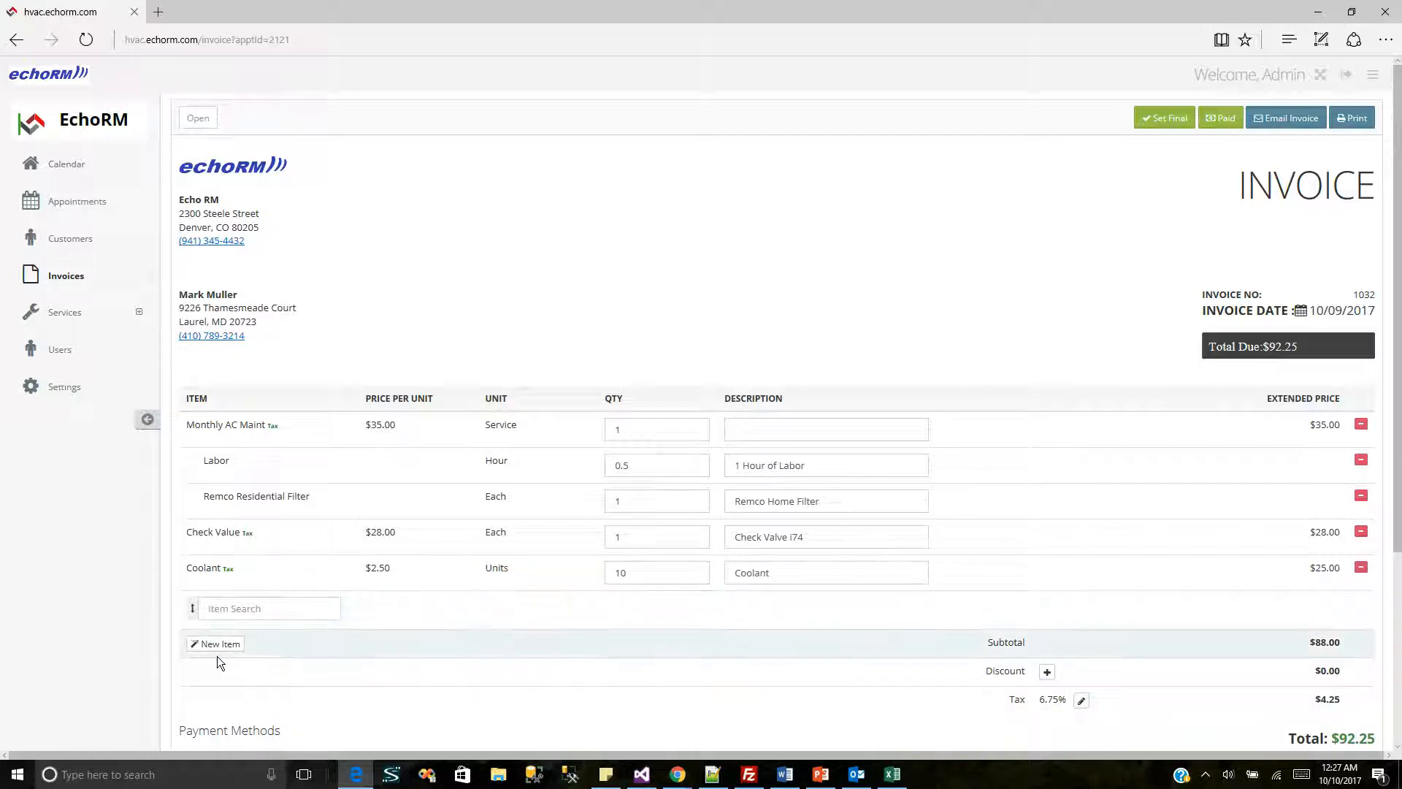
pyautogui.scroll(-1, 1398, 537)
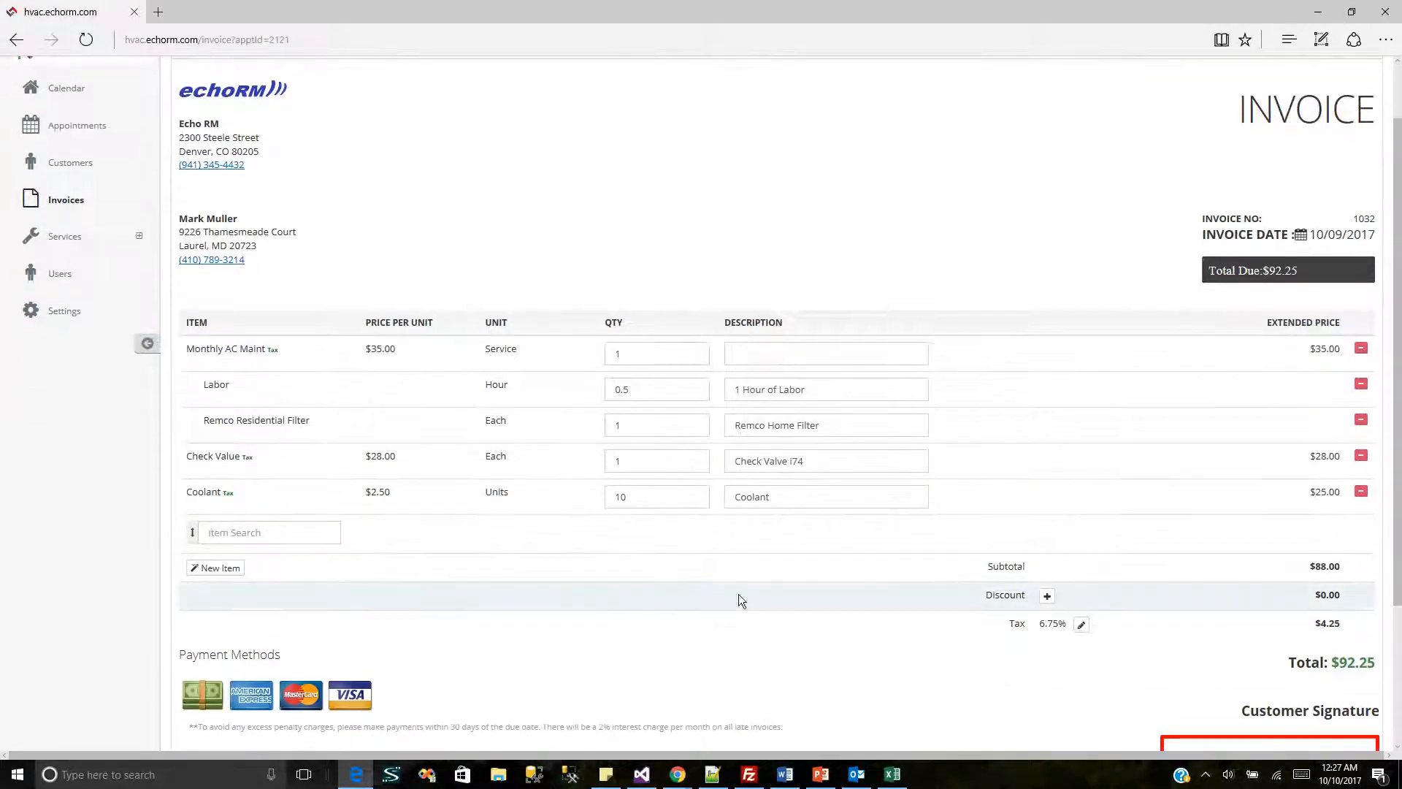
pyautogui.click(266, 532)
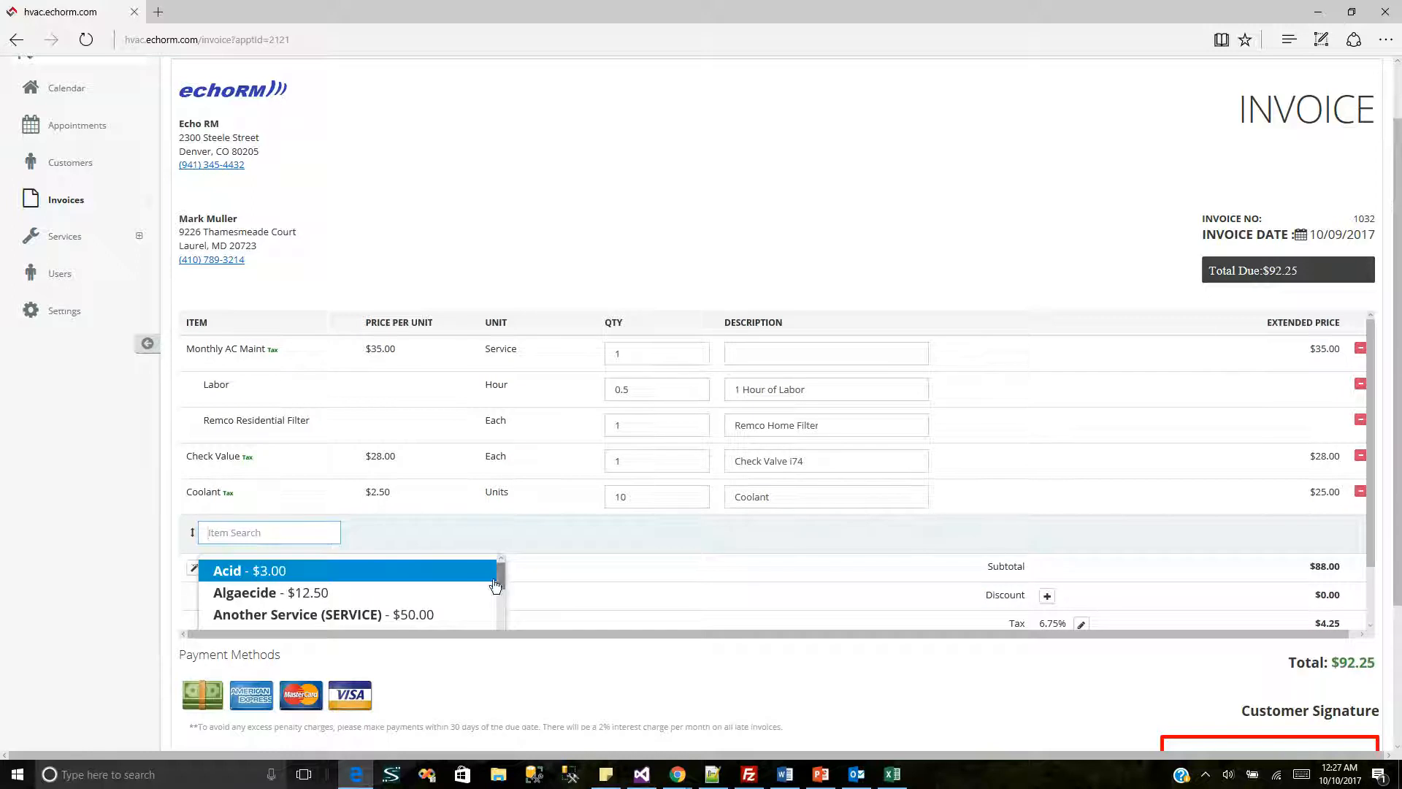
pyautogui.moveTo(501, 576)
pyautogui.mouseDown()
pyautogui.moveTo(498, 615)
pyautogui.moveTo(506, 574)
pyautogui.mouseUp()
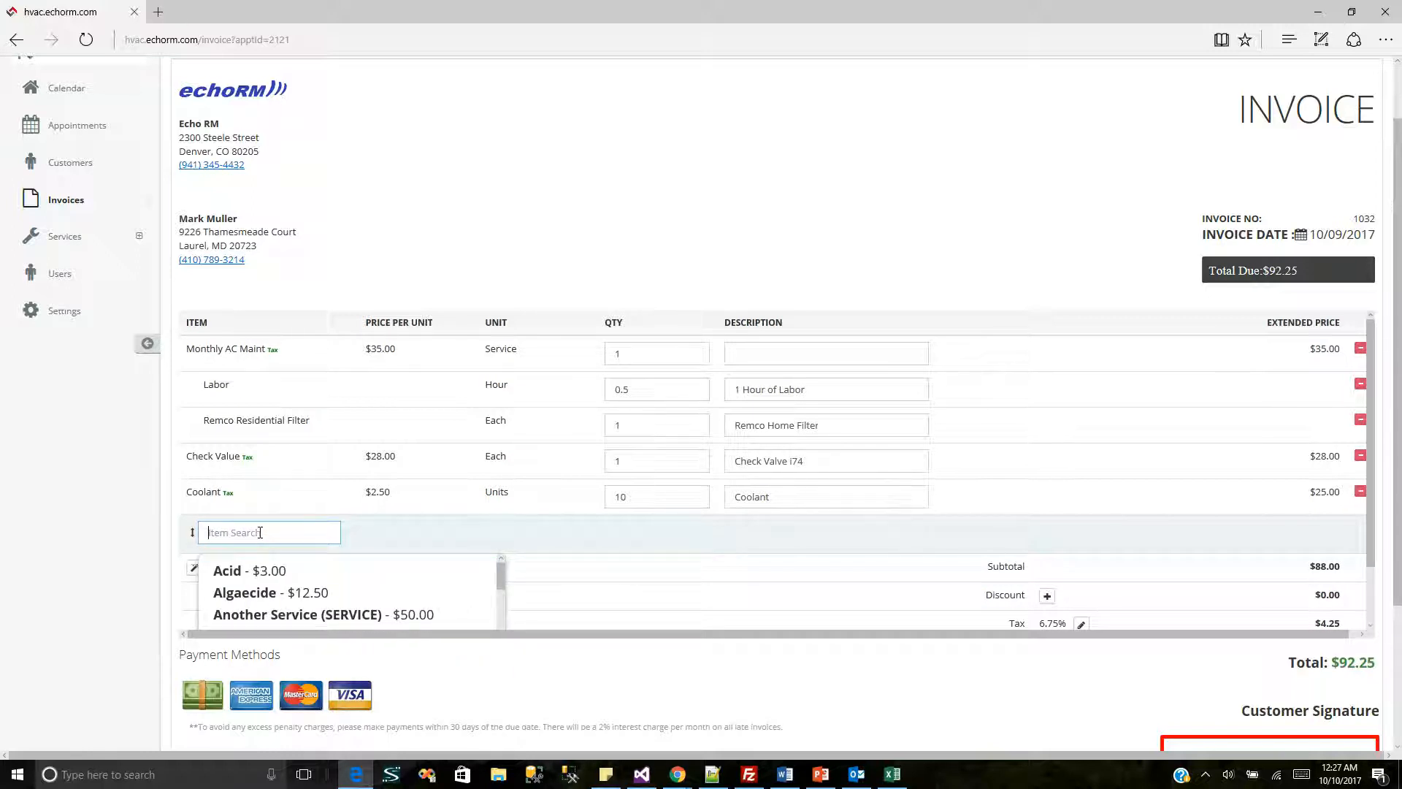
pyautogui.write('coolant')
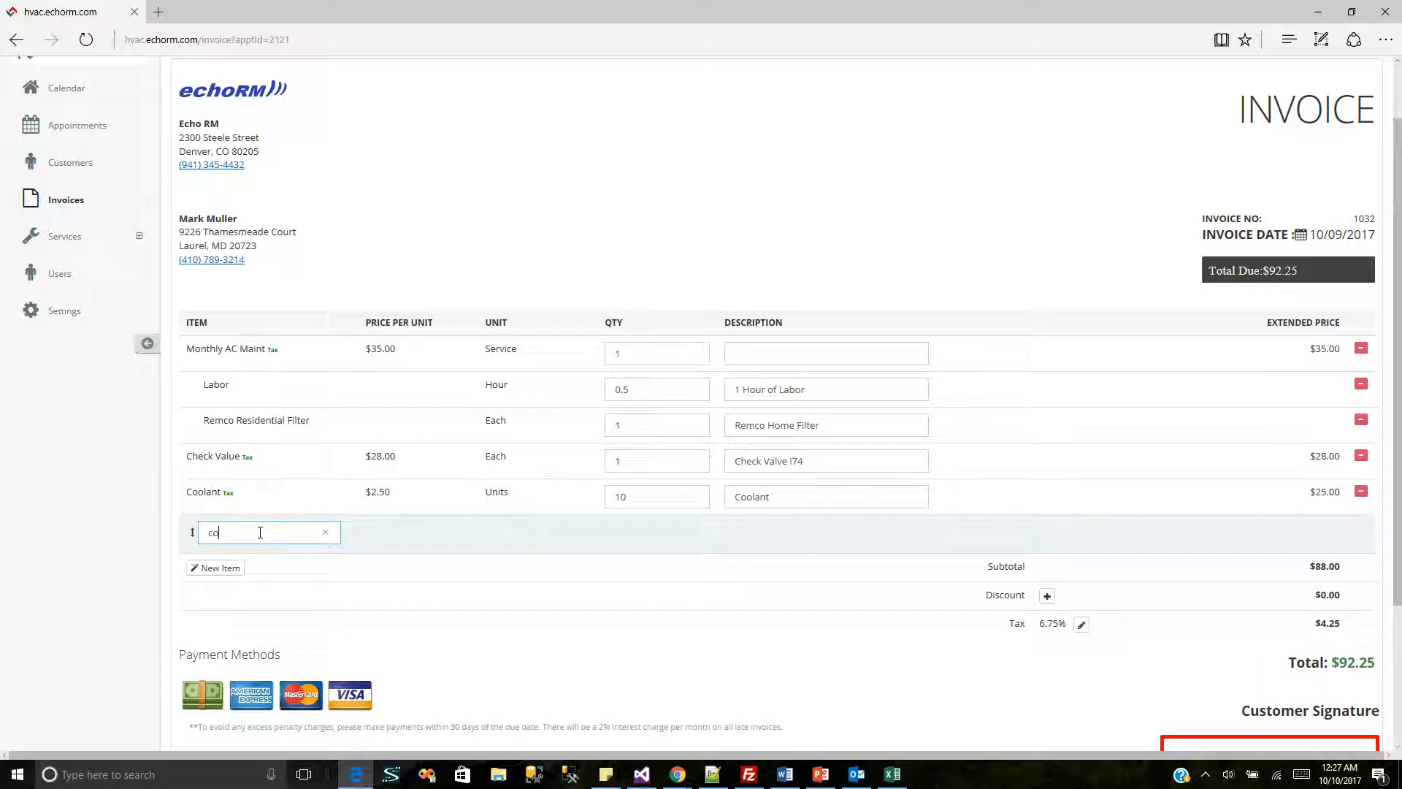
pyautogui.click(389, 527)
# - Add a taxable write-in item "X55 piping" to the invoice, priced at 12 with unit Each, quantity 1 and description "X55 piping"
pyautogui.click(194, 539)
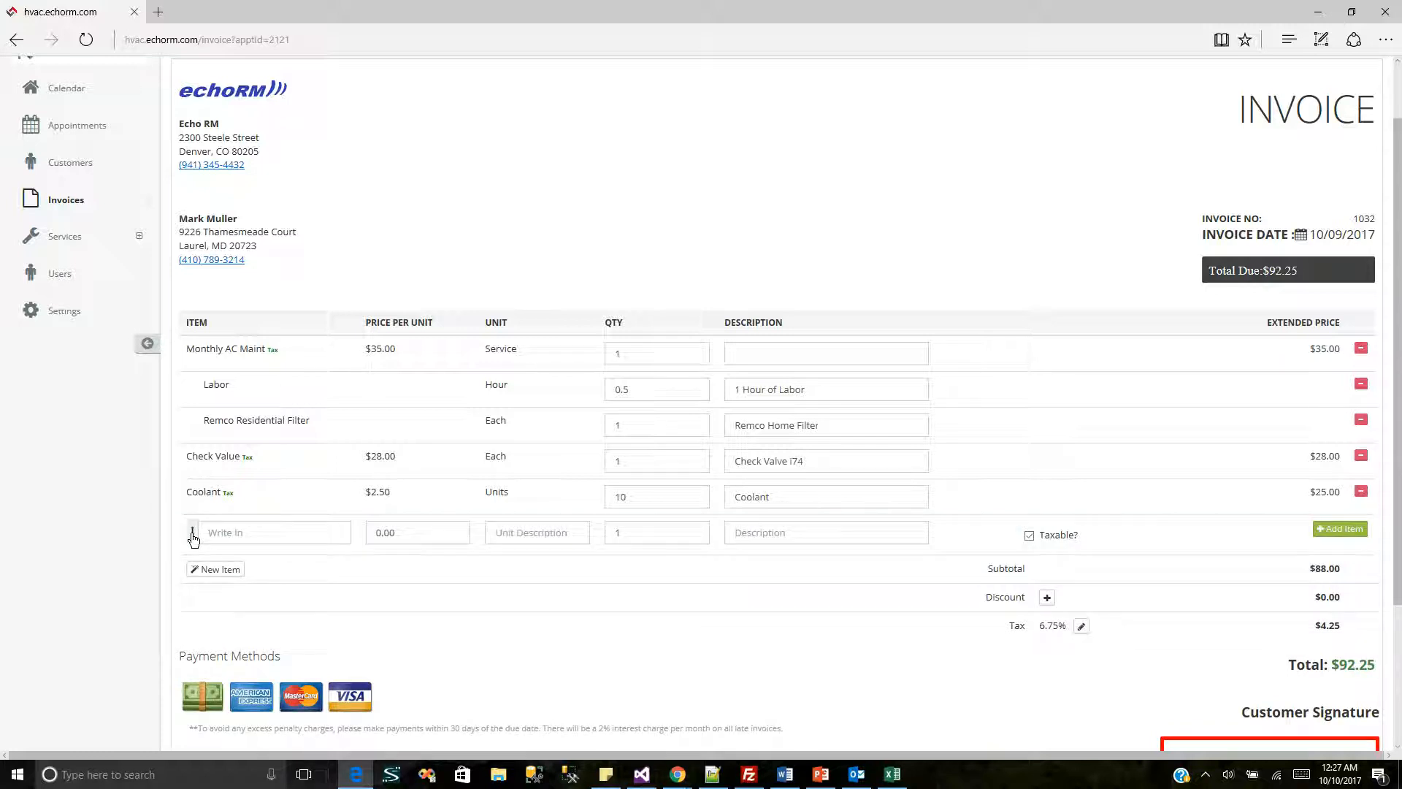
pyautogui.click(277, 533)
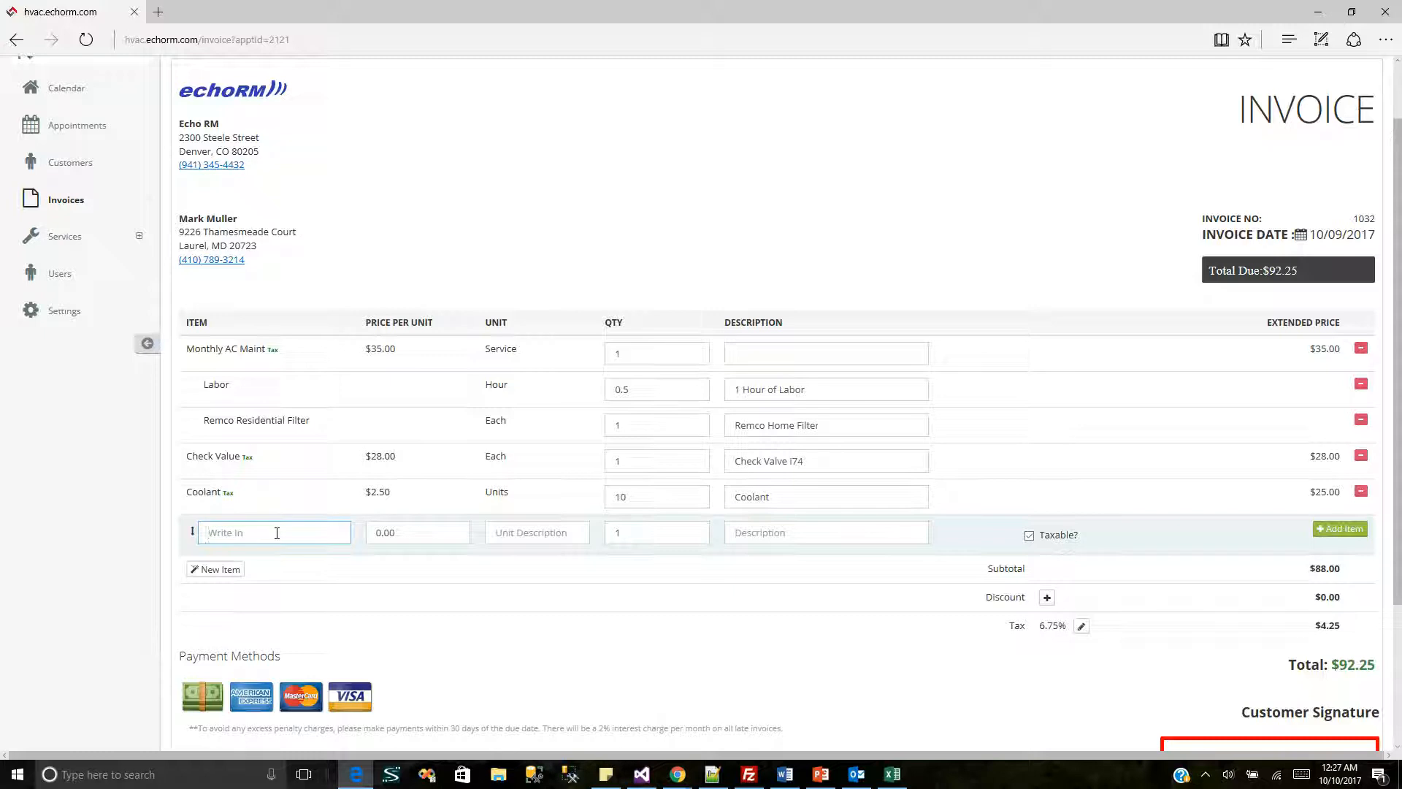
pyautogui.write('X55 piping')
pyautogui.press('Tab')
pyautogui.write('12')
pyautogui.press('Tab')
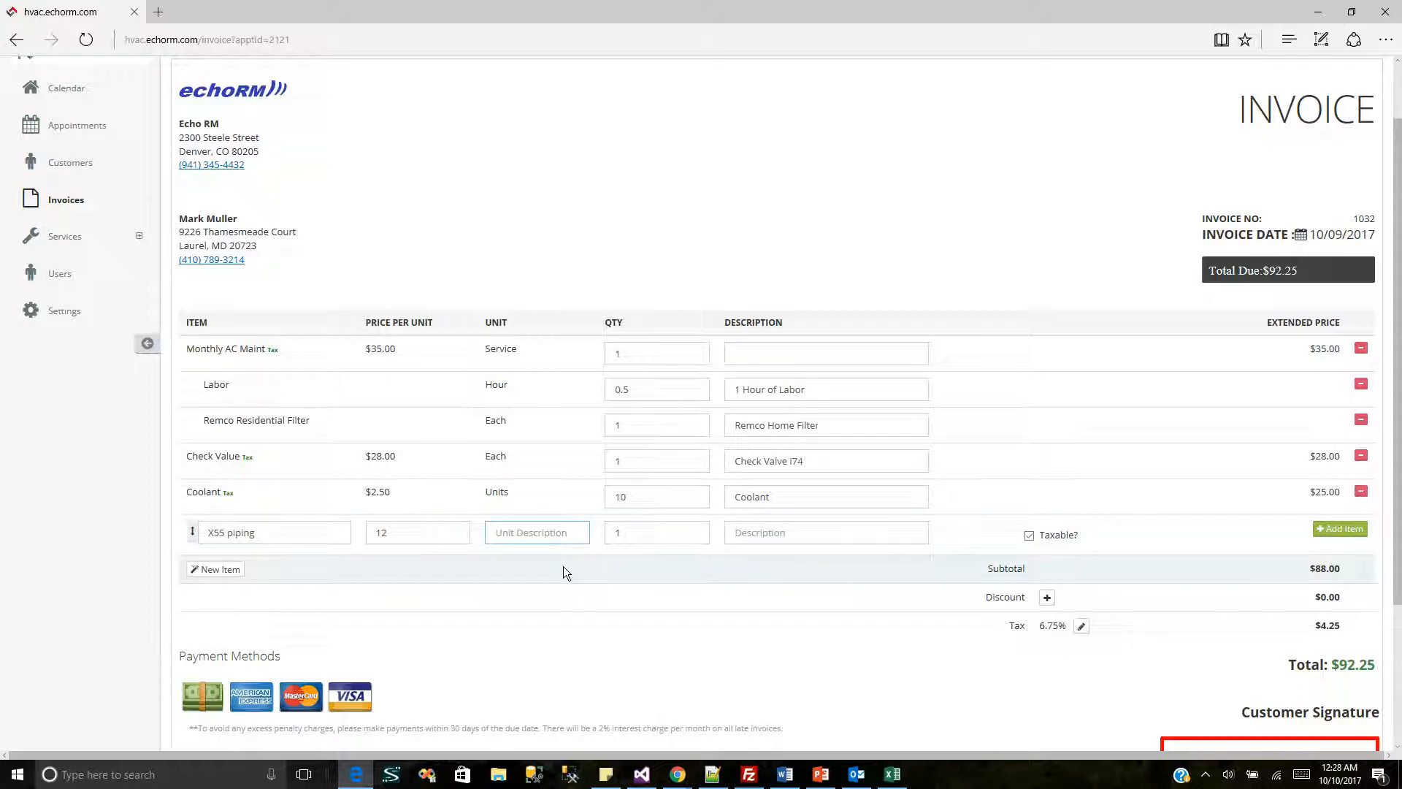
pyautogui.write('Each')
pyautogui.press('Tab')
pyautogui.press('Tab')
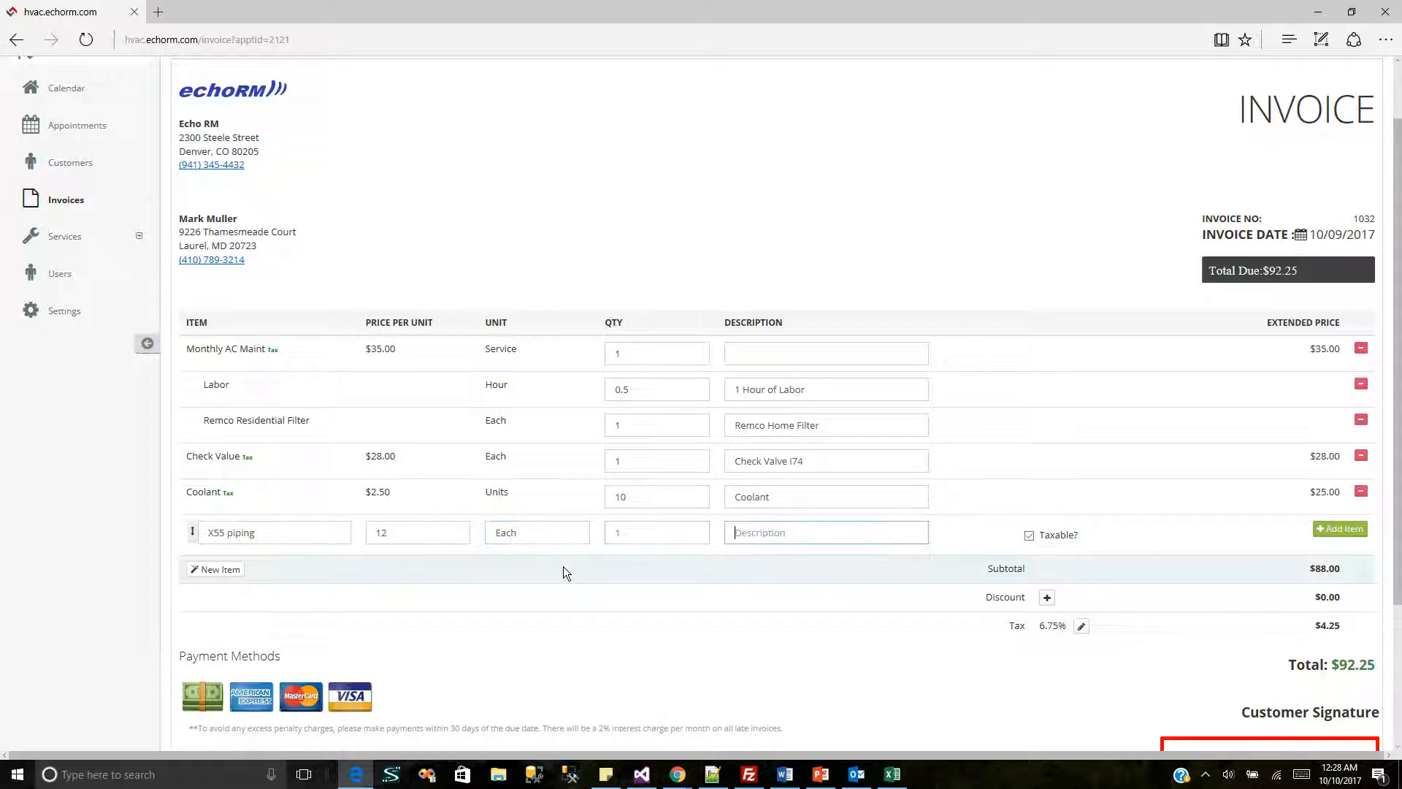
pyautogui.write('X55 piping')
pyautogui.press('Tab')
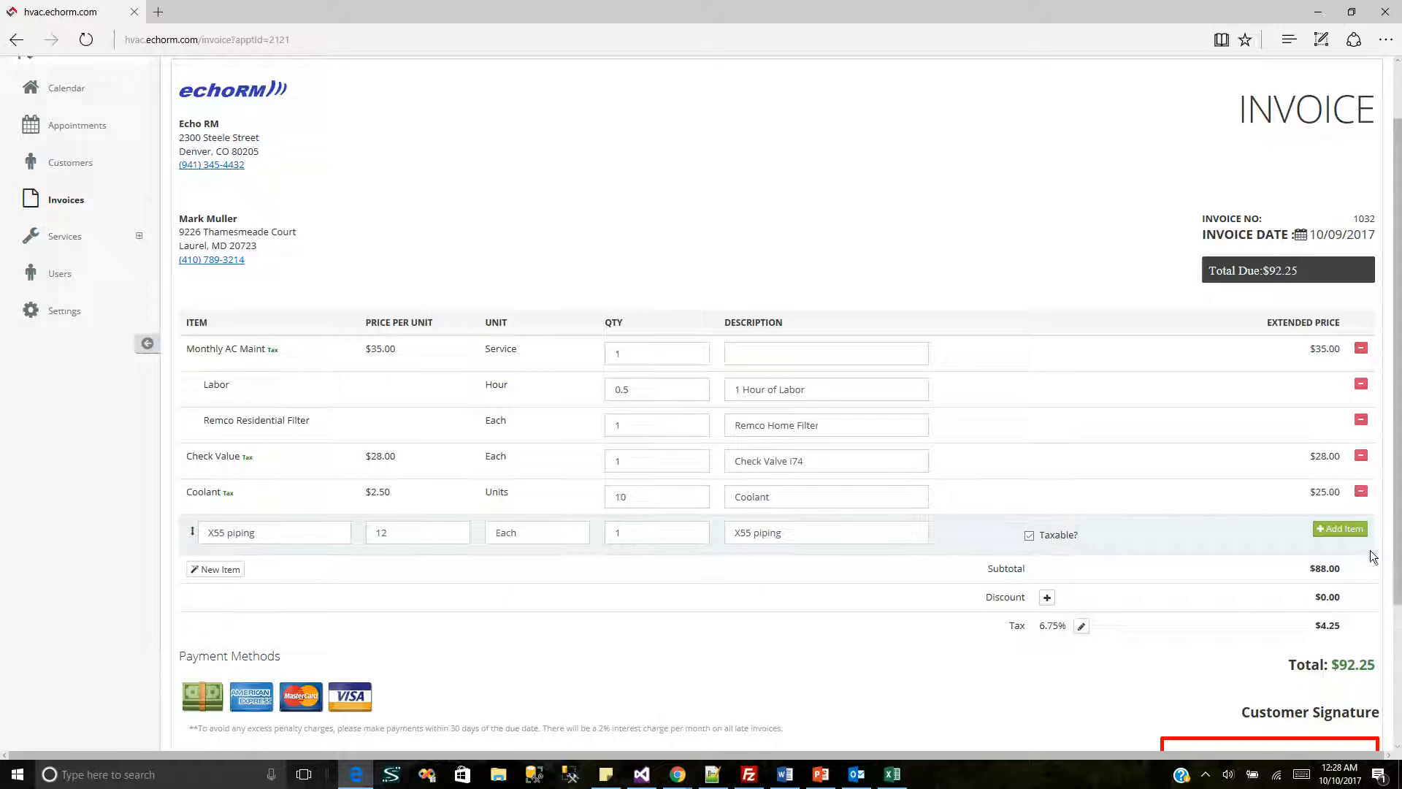
pyautogui.click(1341, 527)
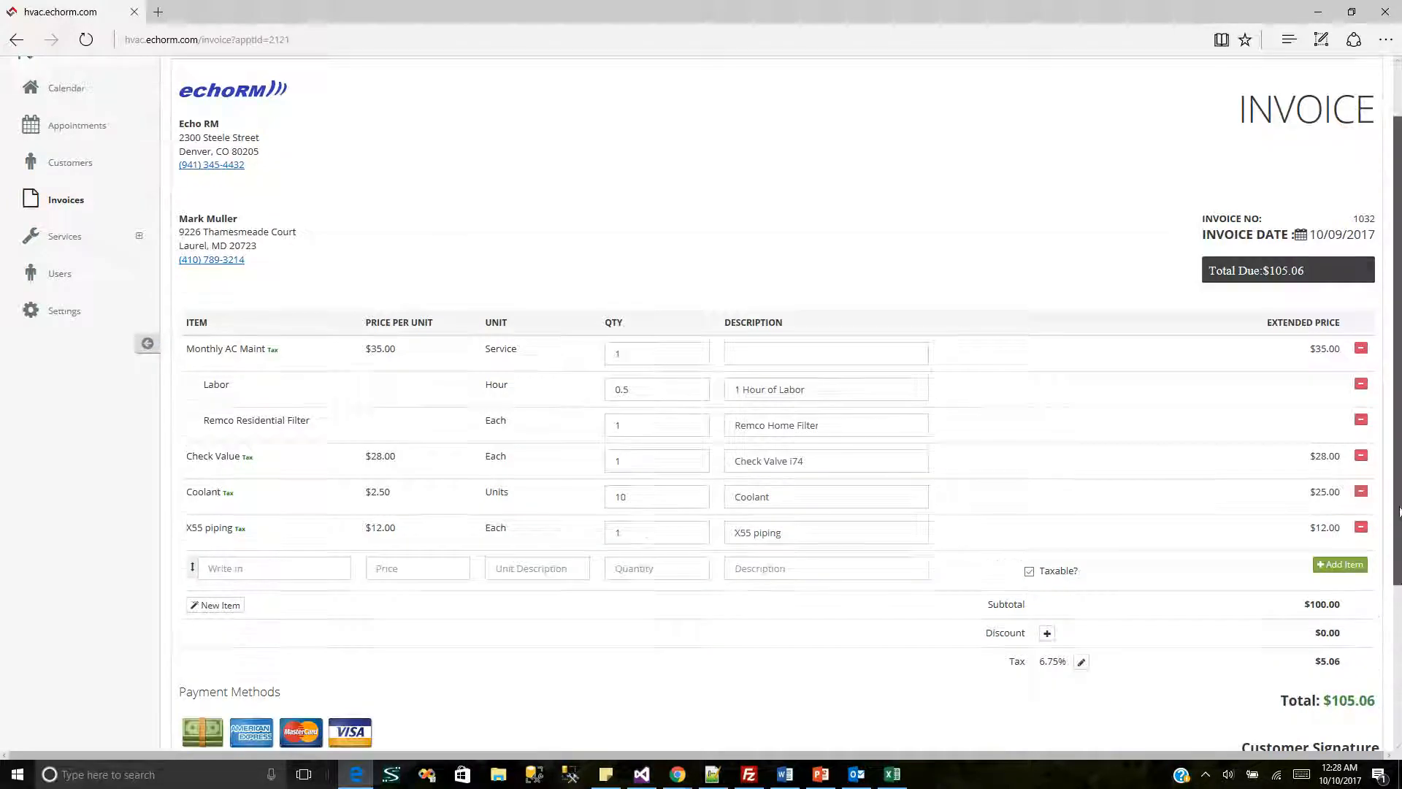
# - Set the invoice's tax rate to 7% and apply it
pyautogui.scroll(-1, 1396, 505)
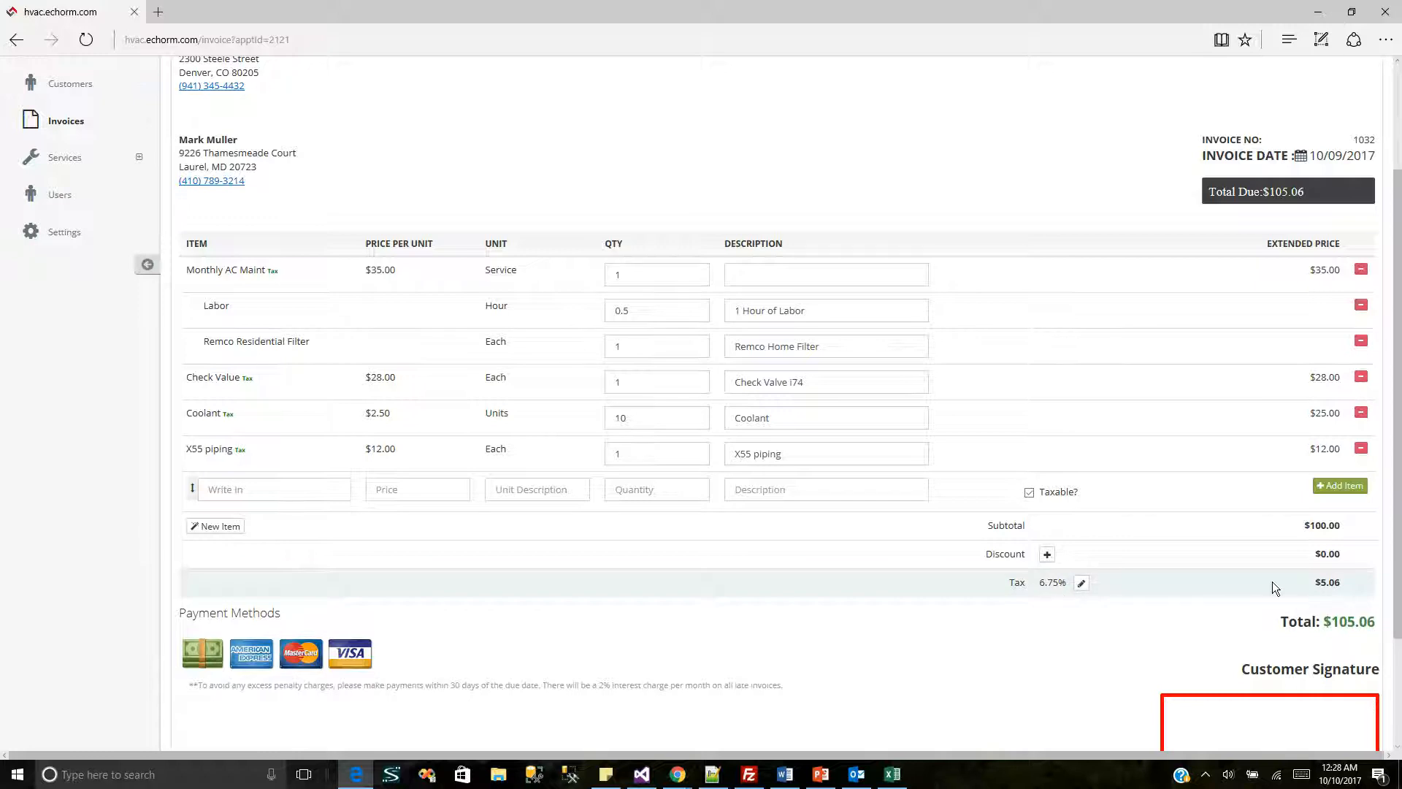
pyautogui.click(1082, 588)
pyautogui.moveTo(1064, 584); pyautogui.dragTo(1031, 586)
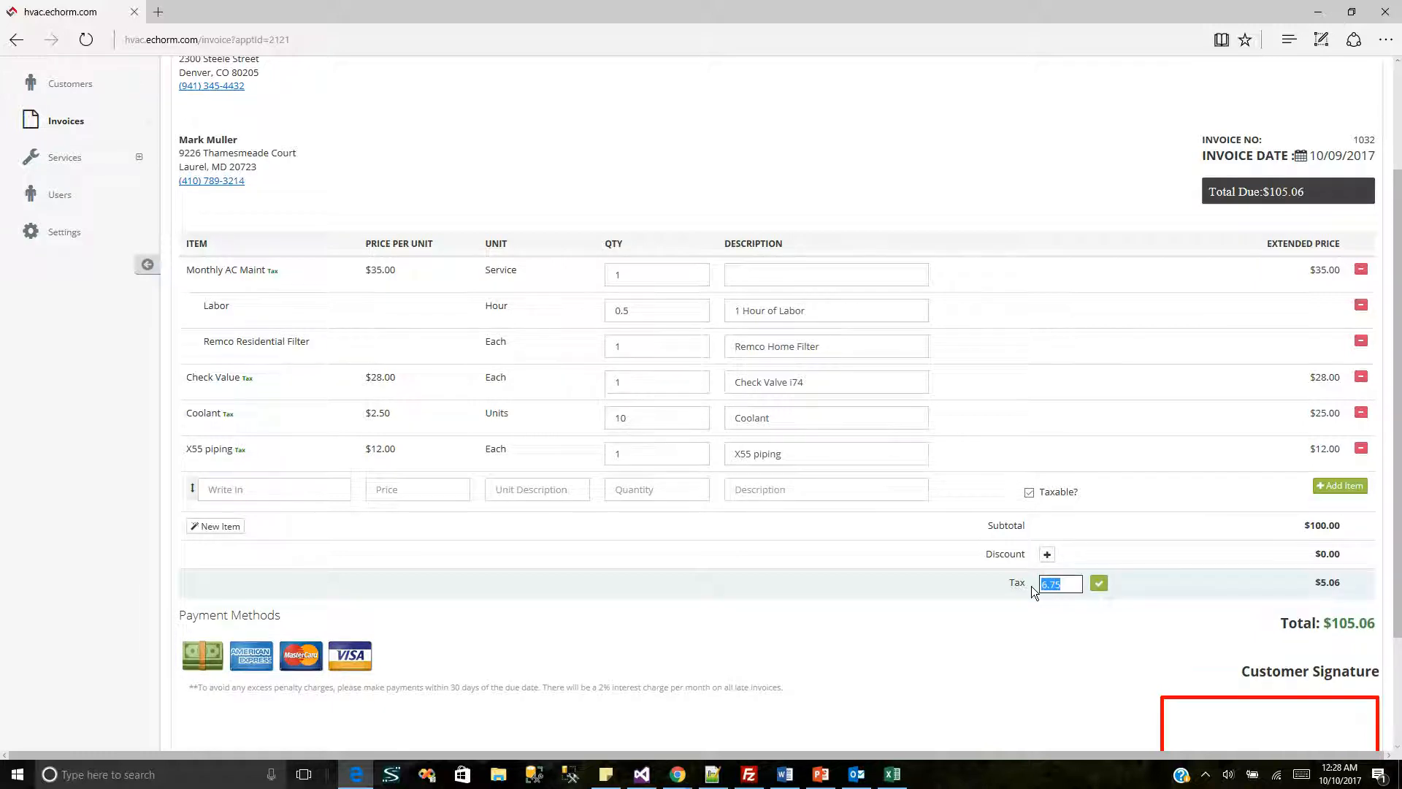
pyautogui.write('7')
pyautogui.click(1099, 583)
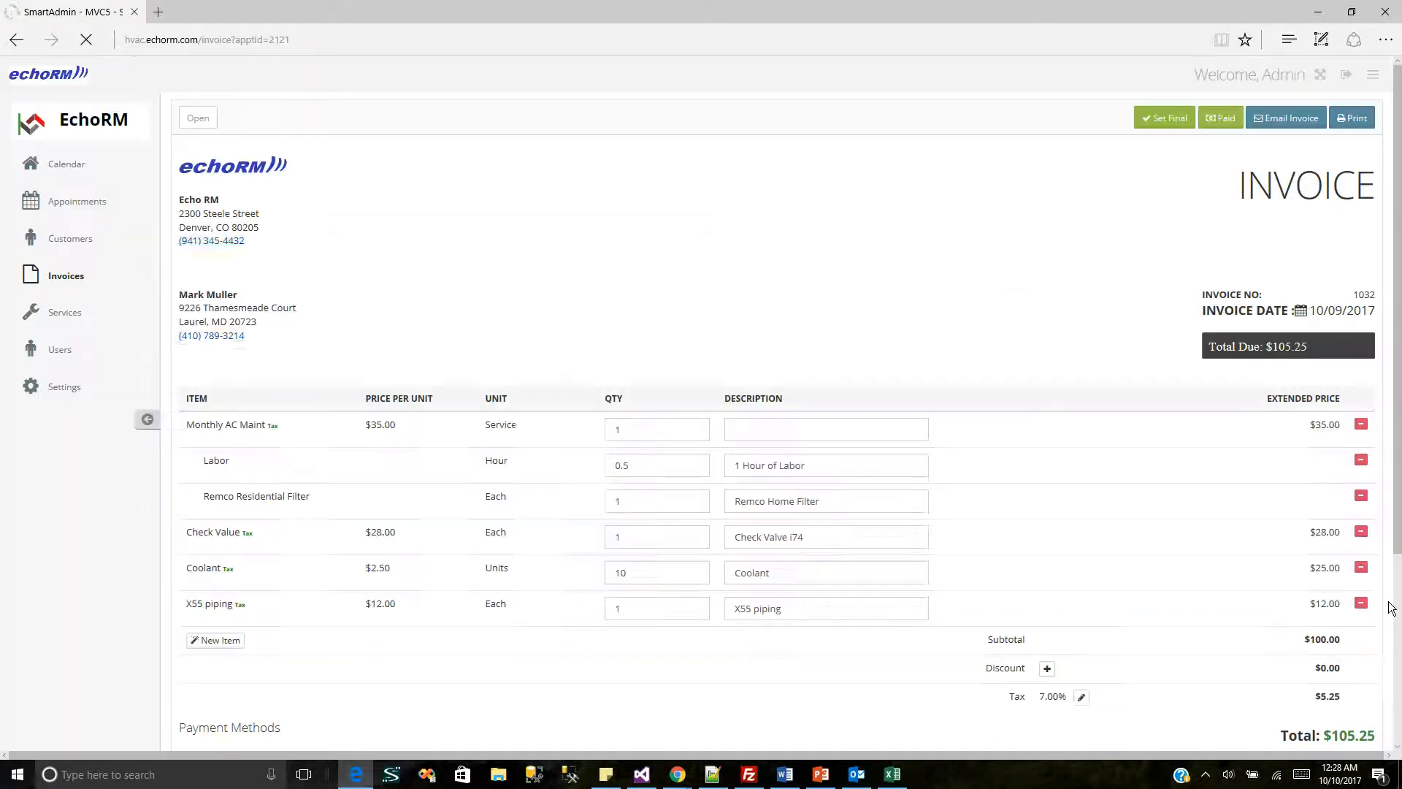
# - Apply a $10 discount to the invoice
pyautogui.scroll(-1, 1295, 629)
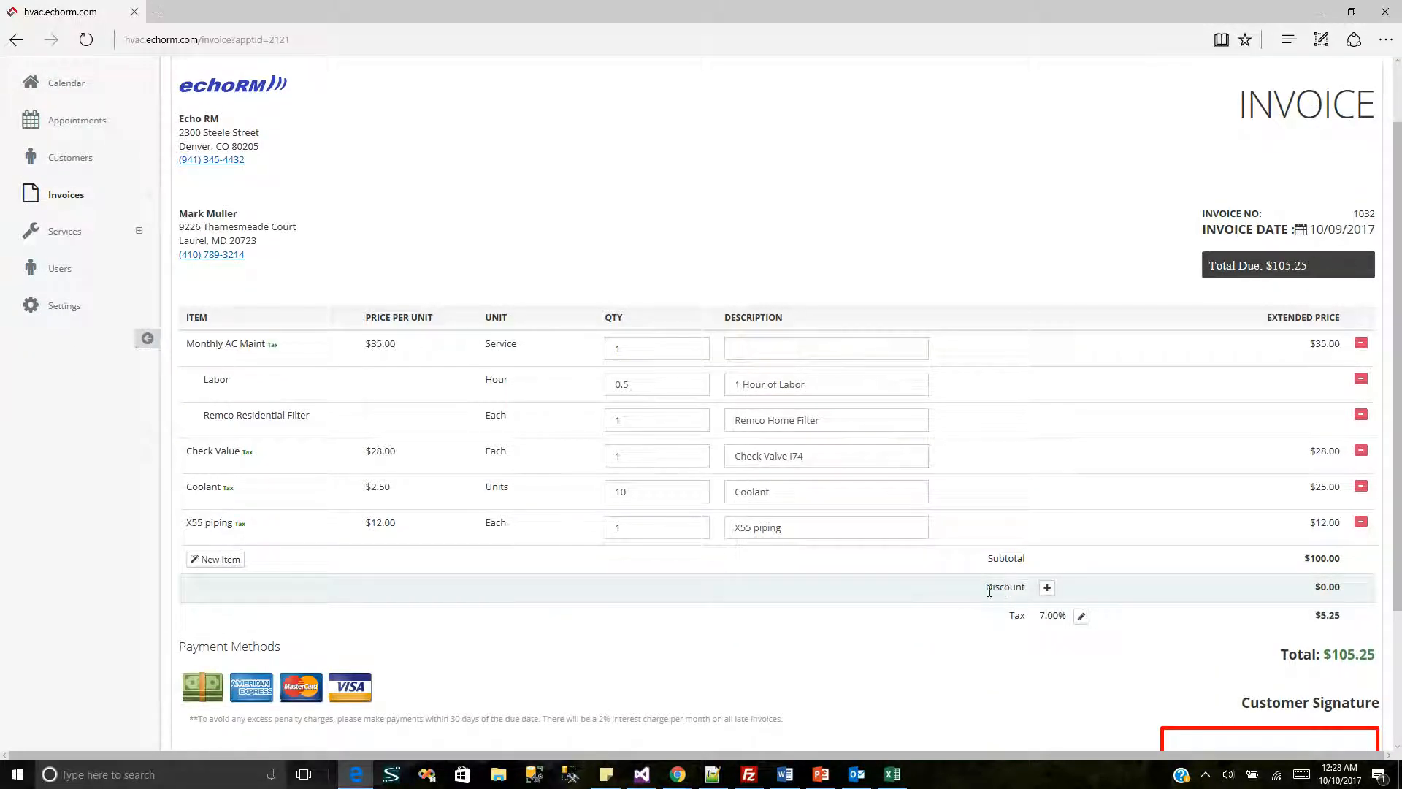
pyautogui.click(1049, 588)
pyautogui.moveTo(1330, 589); pyautogui.dragTo(1268, 590)
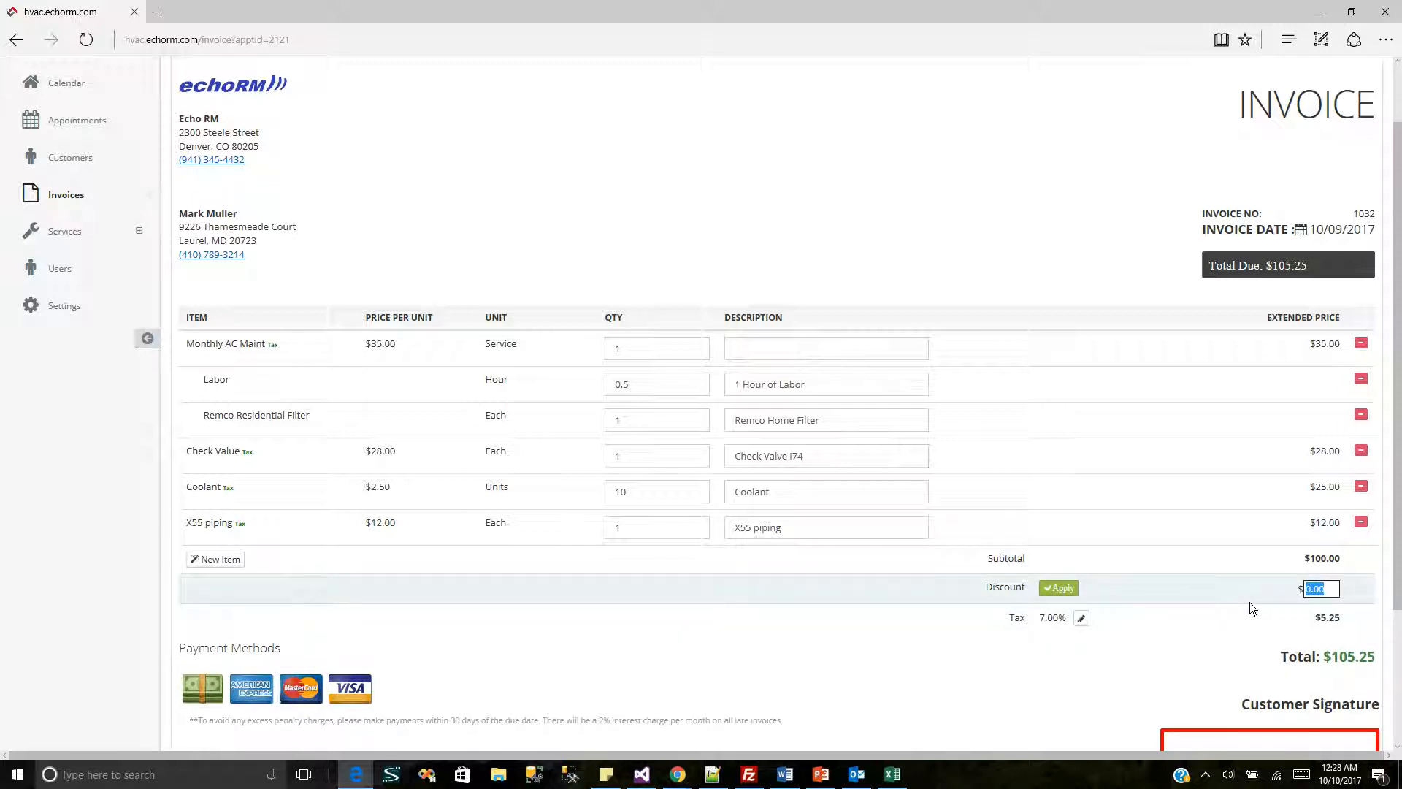
pyautogui.write('10')
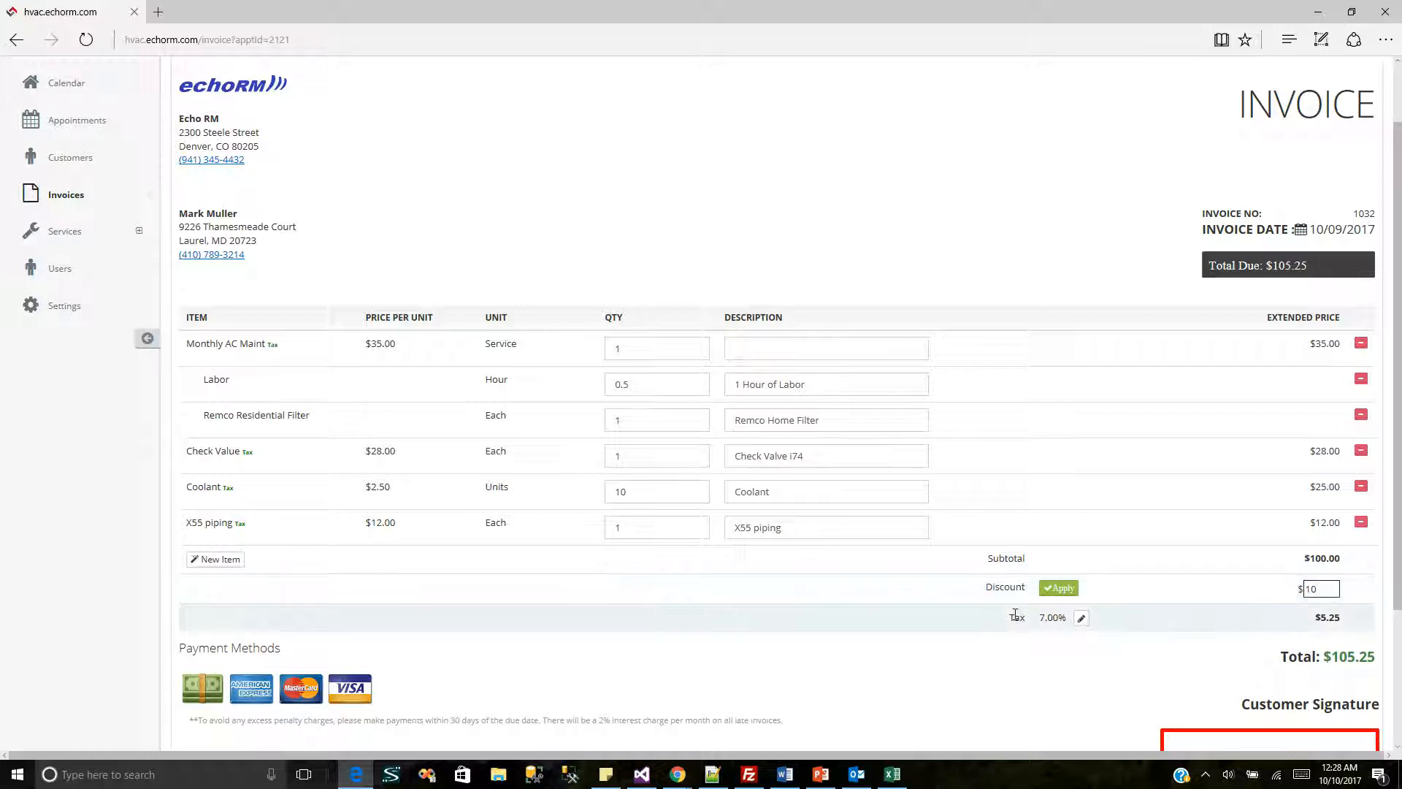
pyautogui.click(1063, 590)
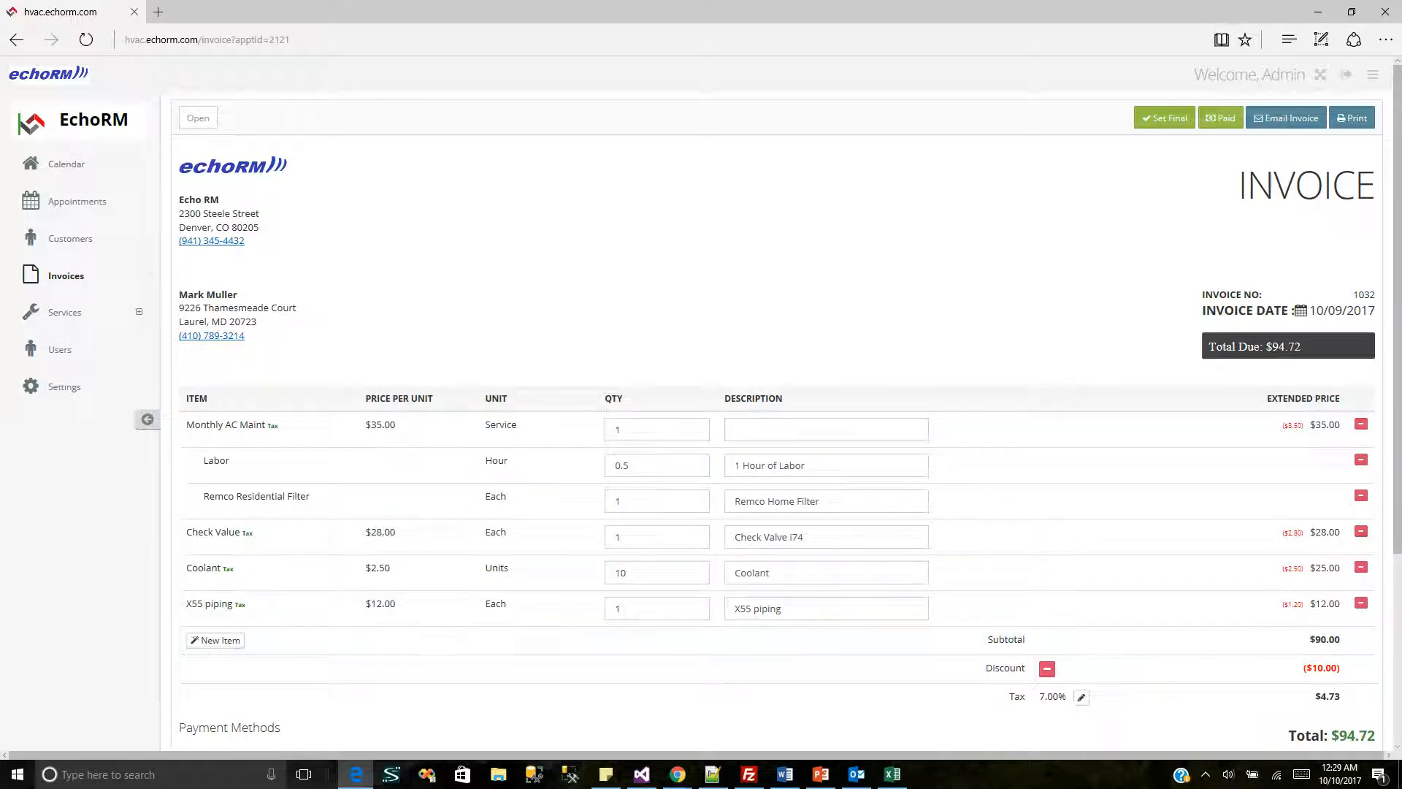
# - Draw the customer's signature in the Customer Signature box below the invoice total and capture it
pyautogui.moveTo(1390, 489); pyautogui.dragTo(1382, 586)
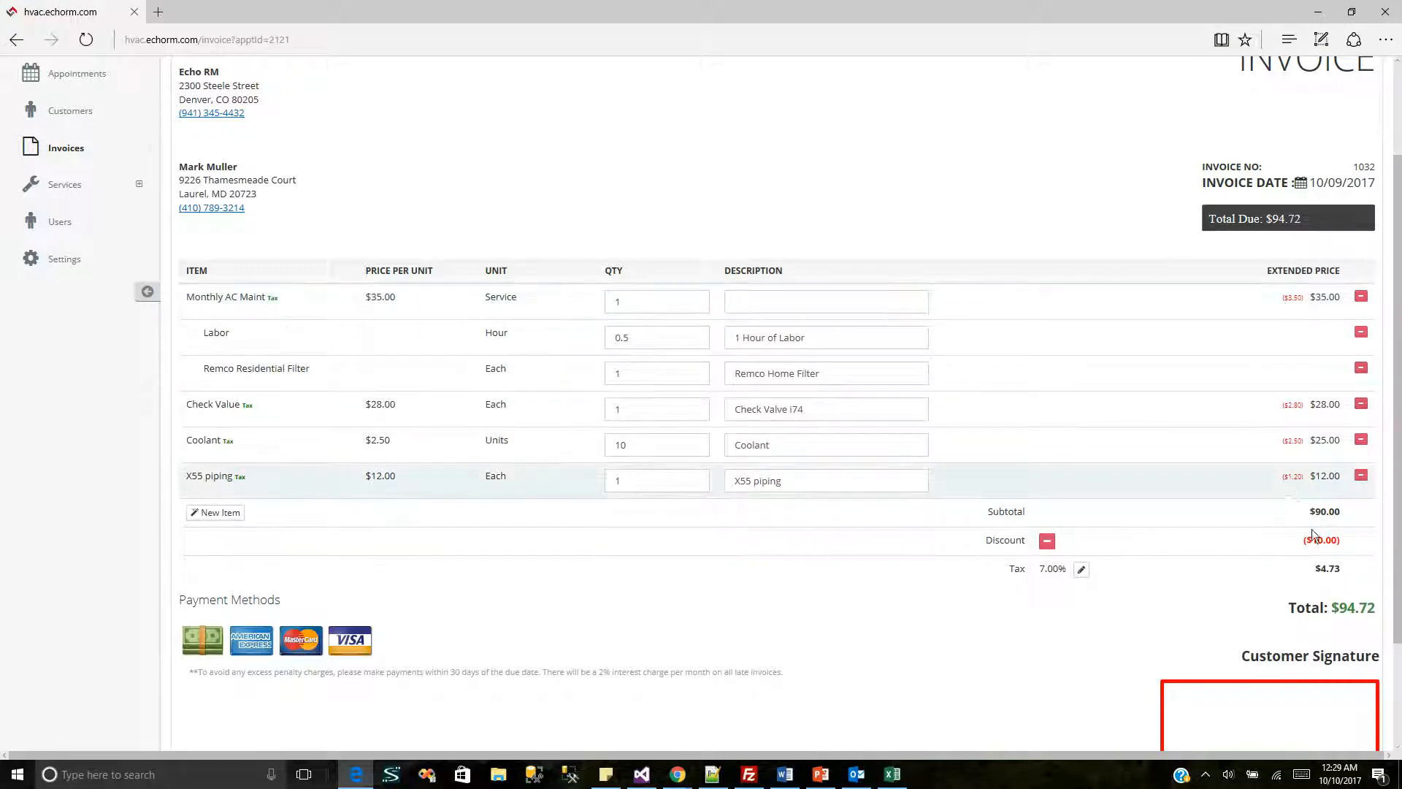
pyautogui.scroll(-1, 1234, 279)
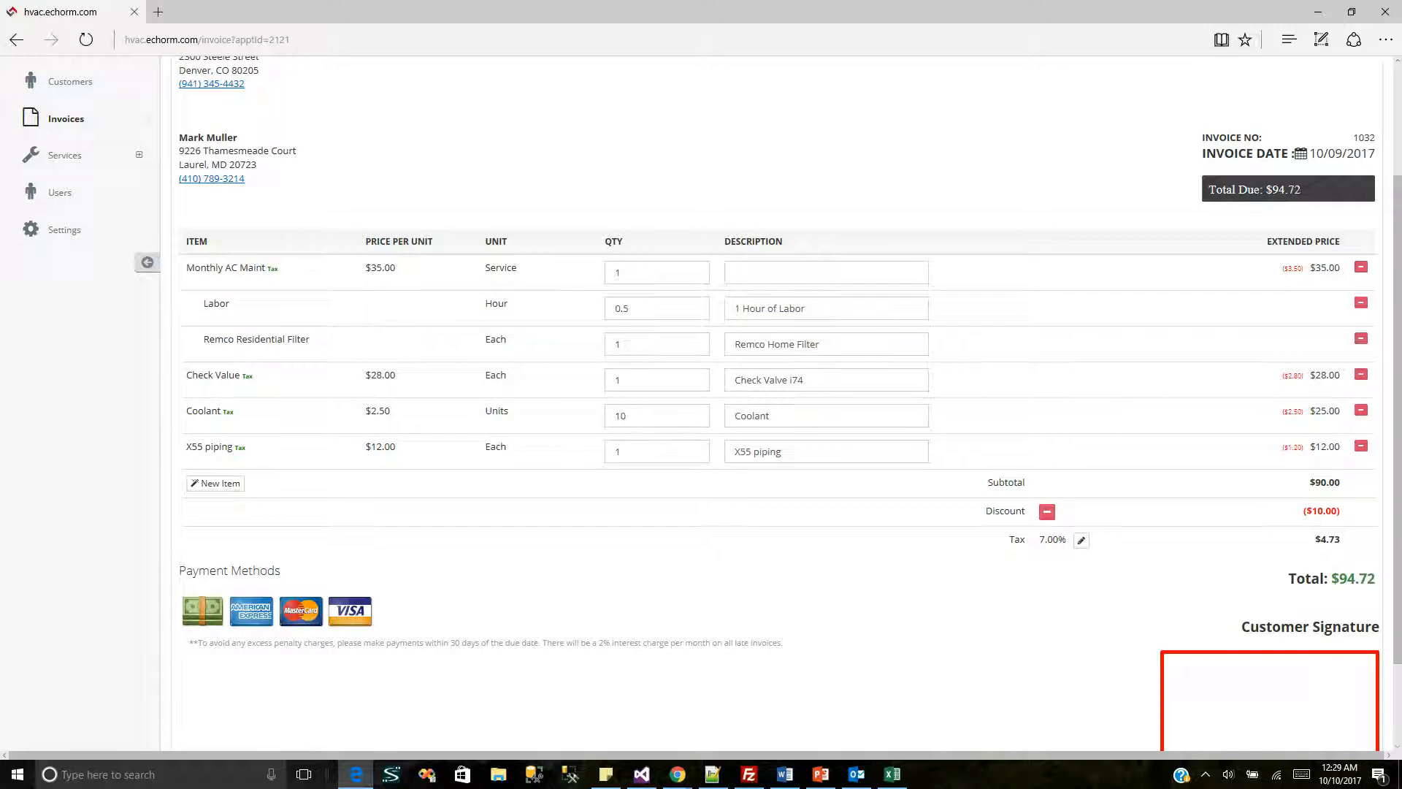
pyautogui.moveTo(1395, 590); pyautogui.dragTo(1384, 669)
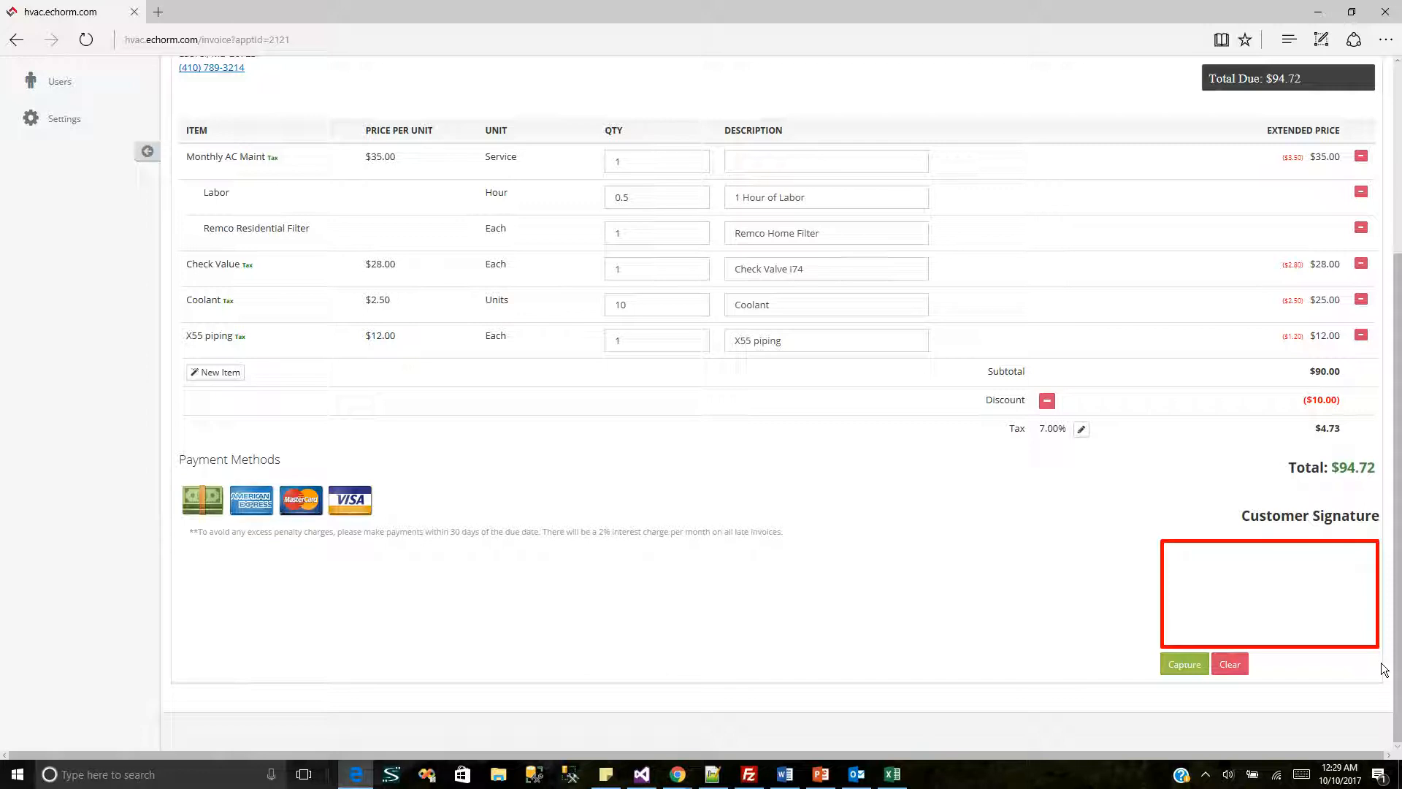
pyautogui.moveTo(1207, 575)
pyautogui.mouseDown()
pyautogui.moveTo(1192, 612)
pyautogui.moveTo(1250, 614)
pyautogui.moveTo(1278, 581)
pyautogui.moveTo(1272, 612)
pyautogui.mouseUp()
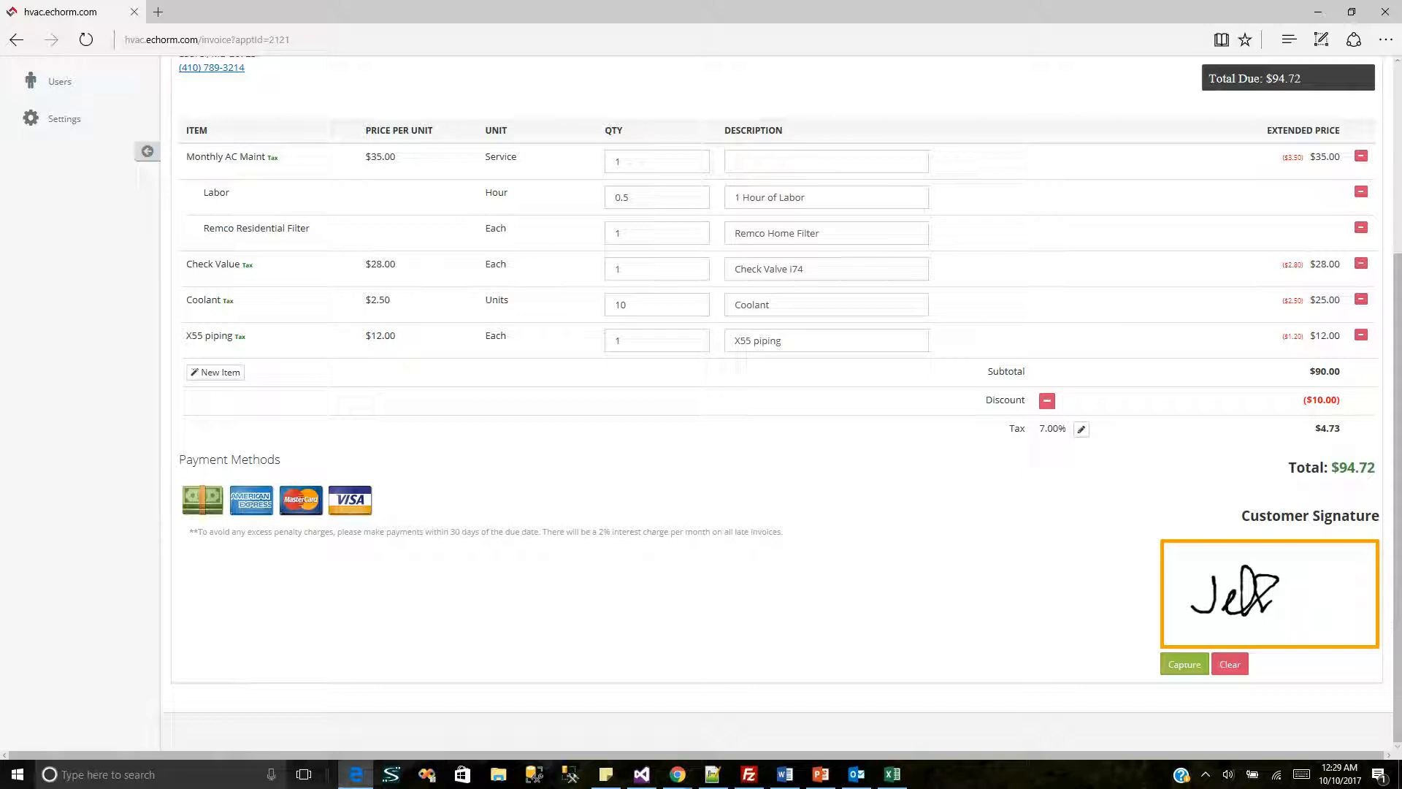
pyautogui.click(1181, 665)
# - Finalise the signed invoice and confirm setting it to final
pyautogui.moveTo(1398, 512); pyautogui.dragTo(1398, 316)
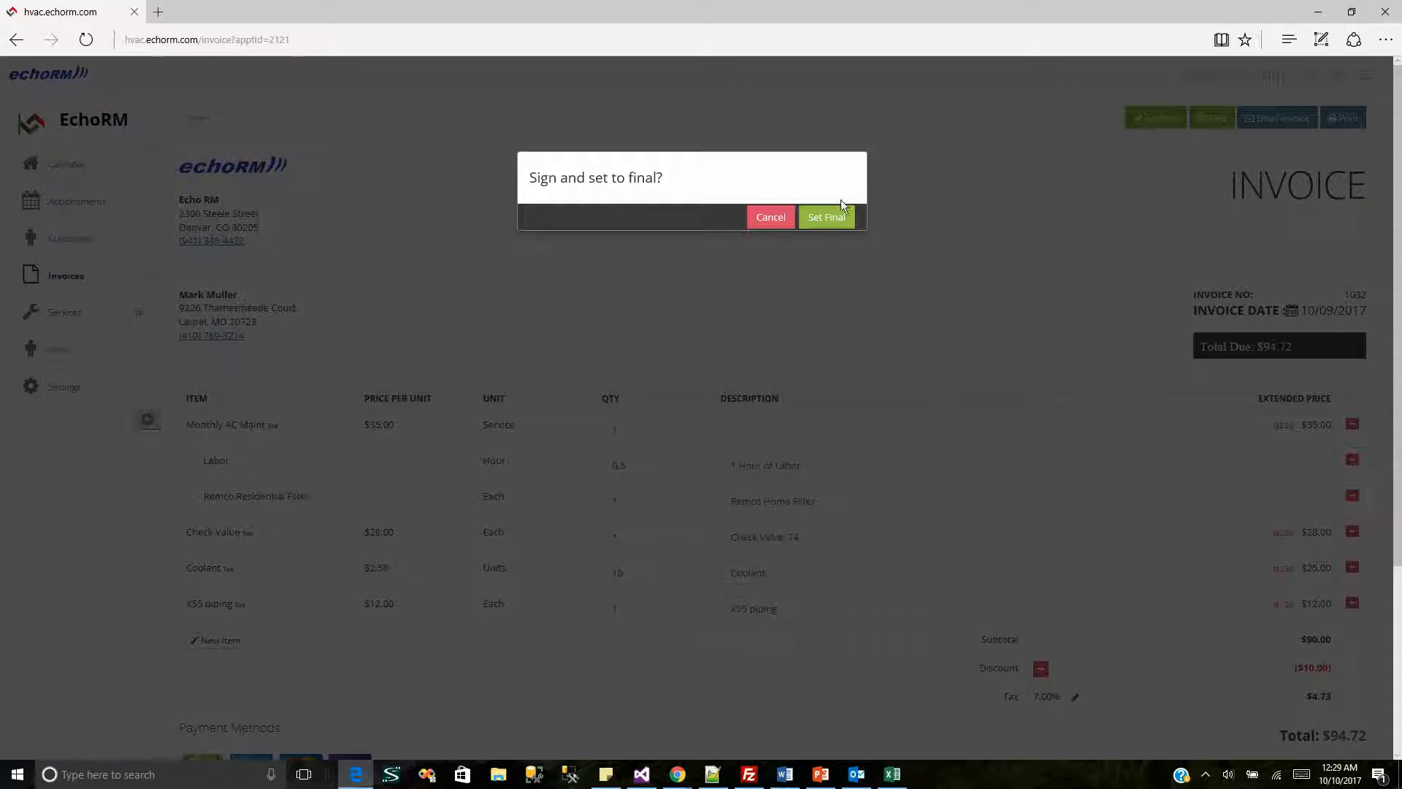
pyautogui.click(837, 219)
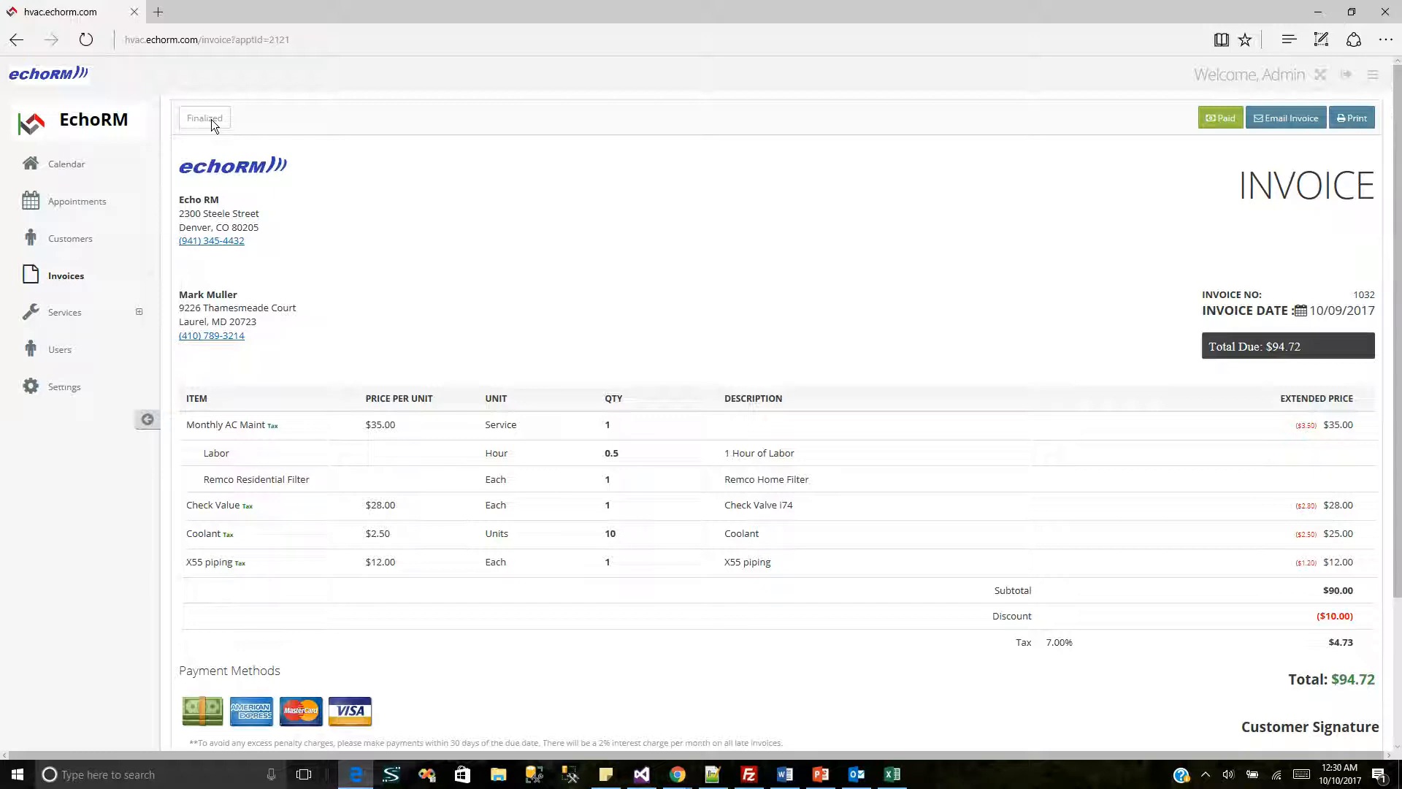
pyautogui.moveTo(1398, 265)
pyautogui.mouseDown()
pyautogui.moveTo(1400, 385)
pyautogui.moveTo(1388, 292)
pyautogui.moveTo(1398, 357)
pyautogui.moveTo(1398, 308)
pyautogui.mouseUp()
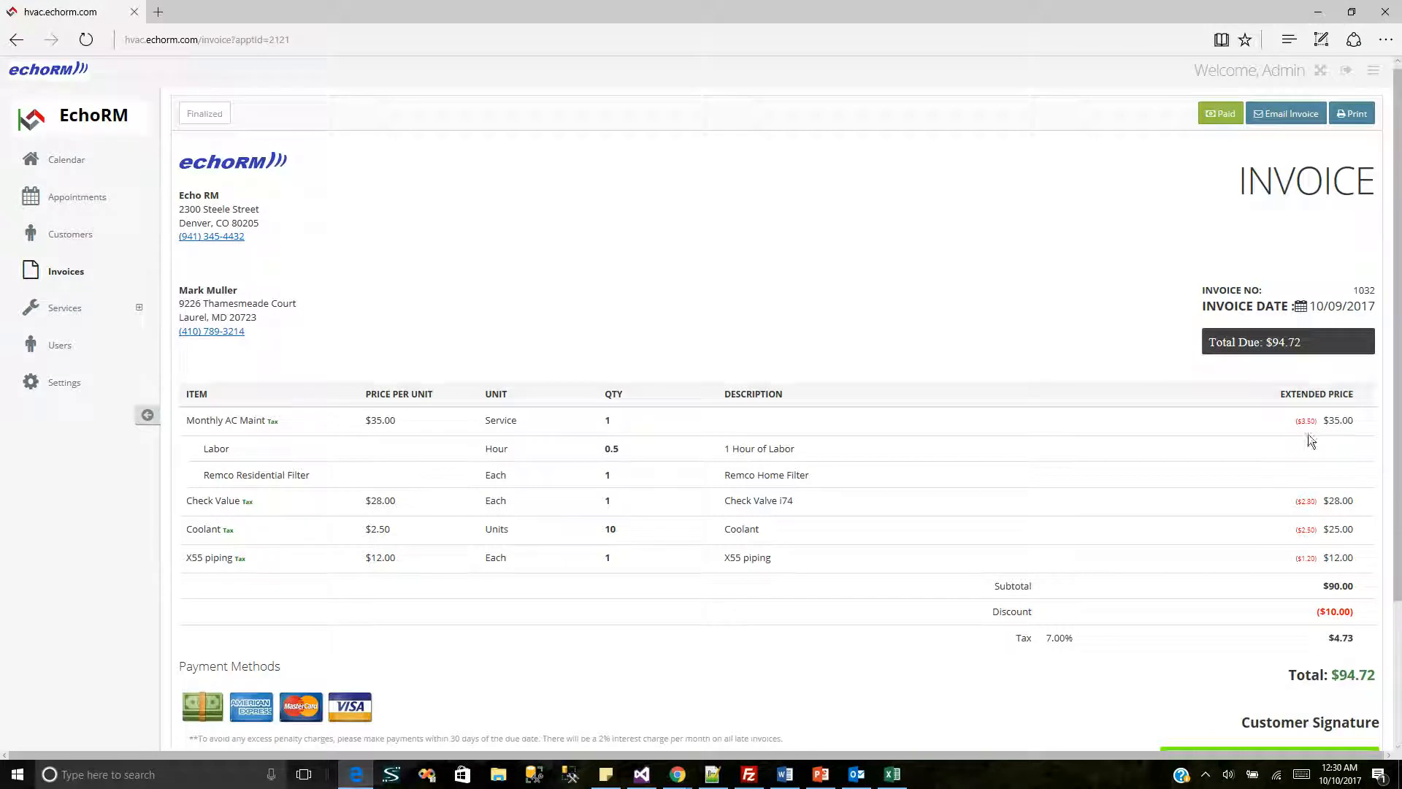
# - Record a check payment for the full invoice amount, entering the check number, then submit it and set the invoice to paid
pyautogui.click(1225, 120)
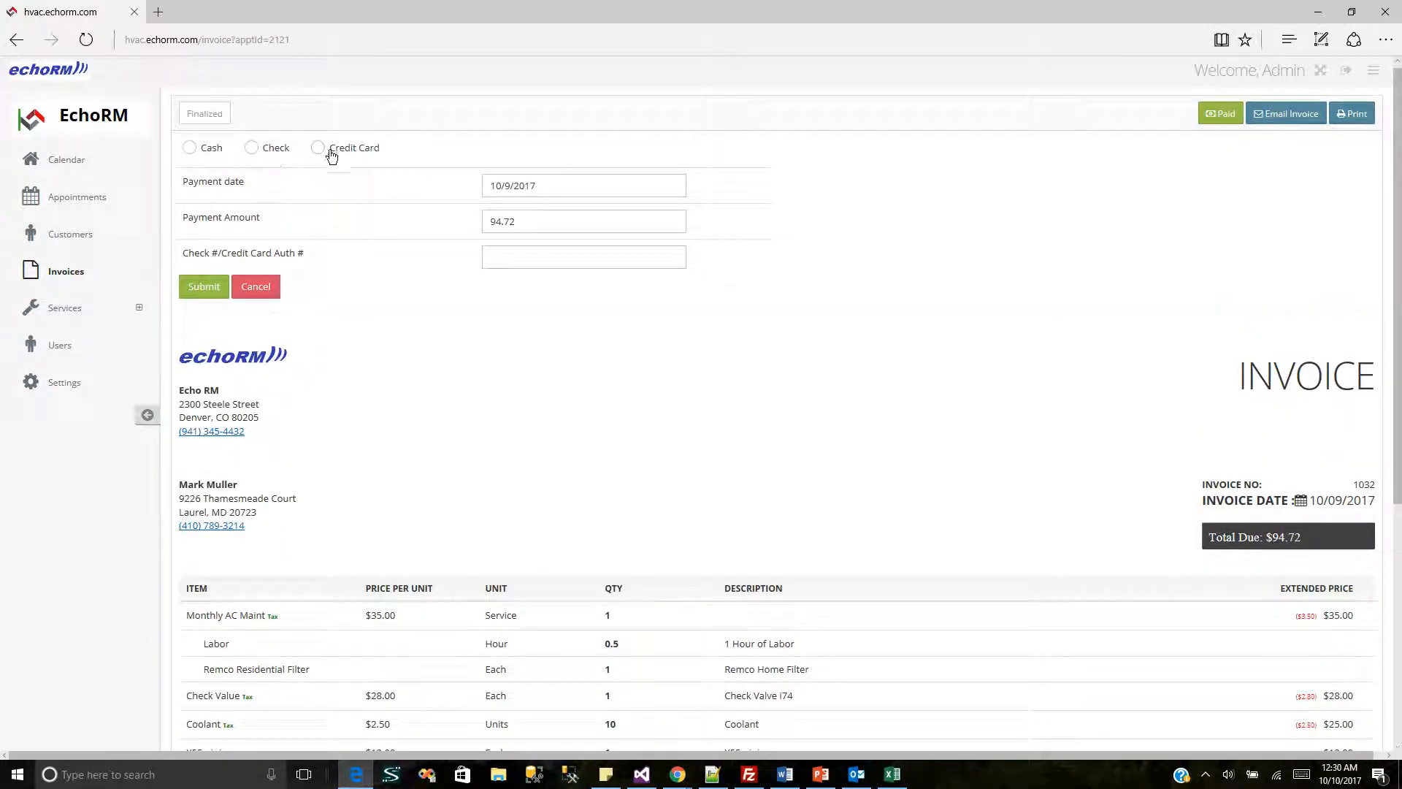
pyautogui.click(251, 148)
pyautogui.moveTo(1398, 405)
pyautogui.mouseDown()
pyautogui.moveTo(1399, 469)
pyautogui.moveTo(1398, 423)
pyautogui.mouseUp()
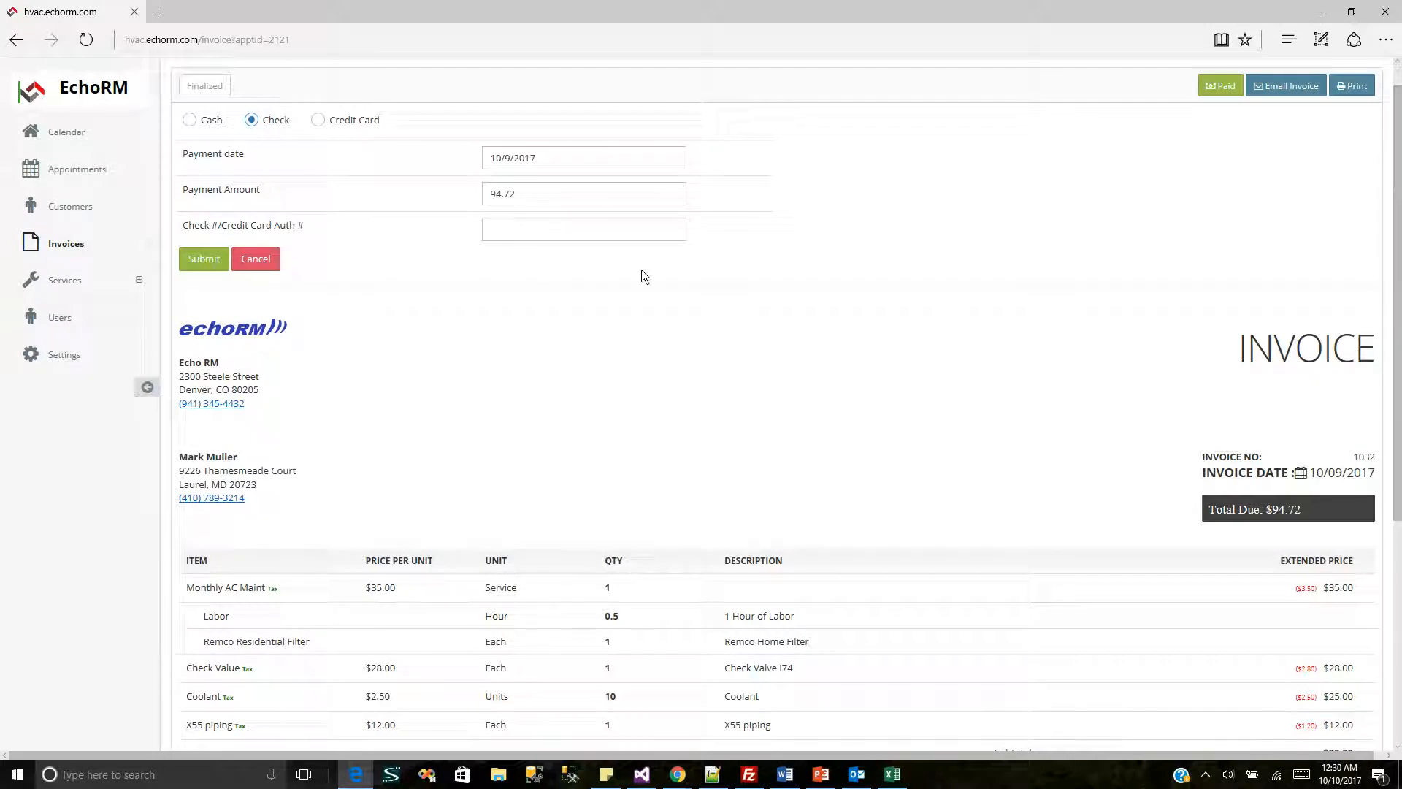
pyautogui.click(606, 230)
pyautogui.write('1234')
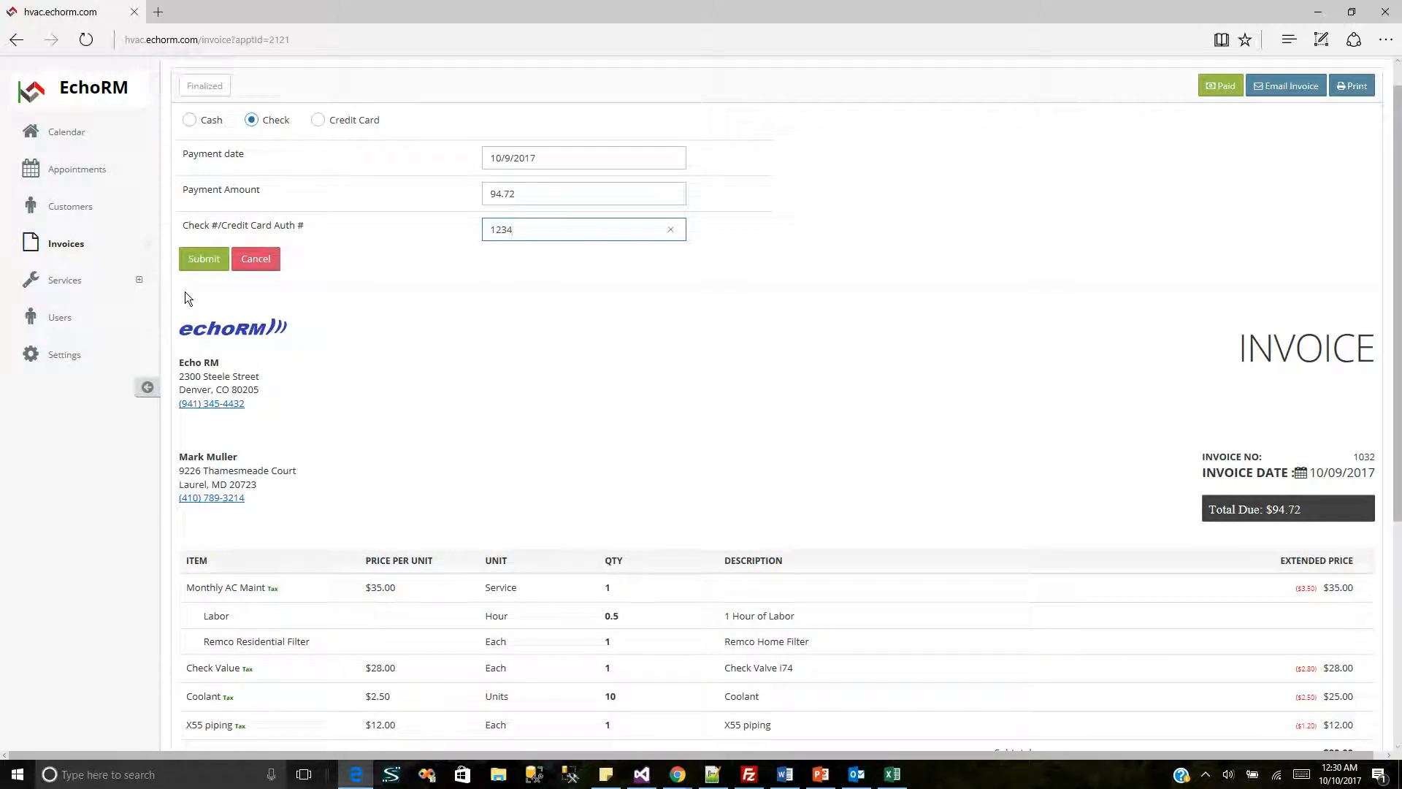
pyautogui.click(203, 261)
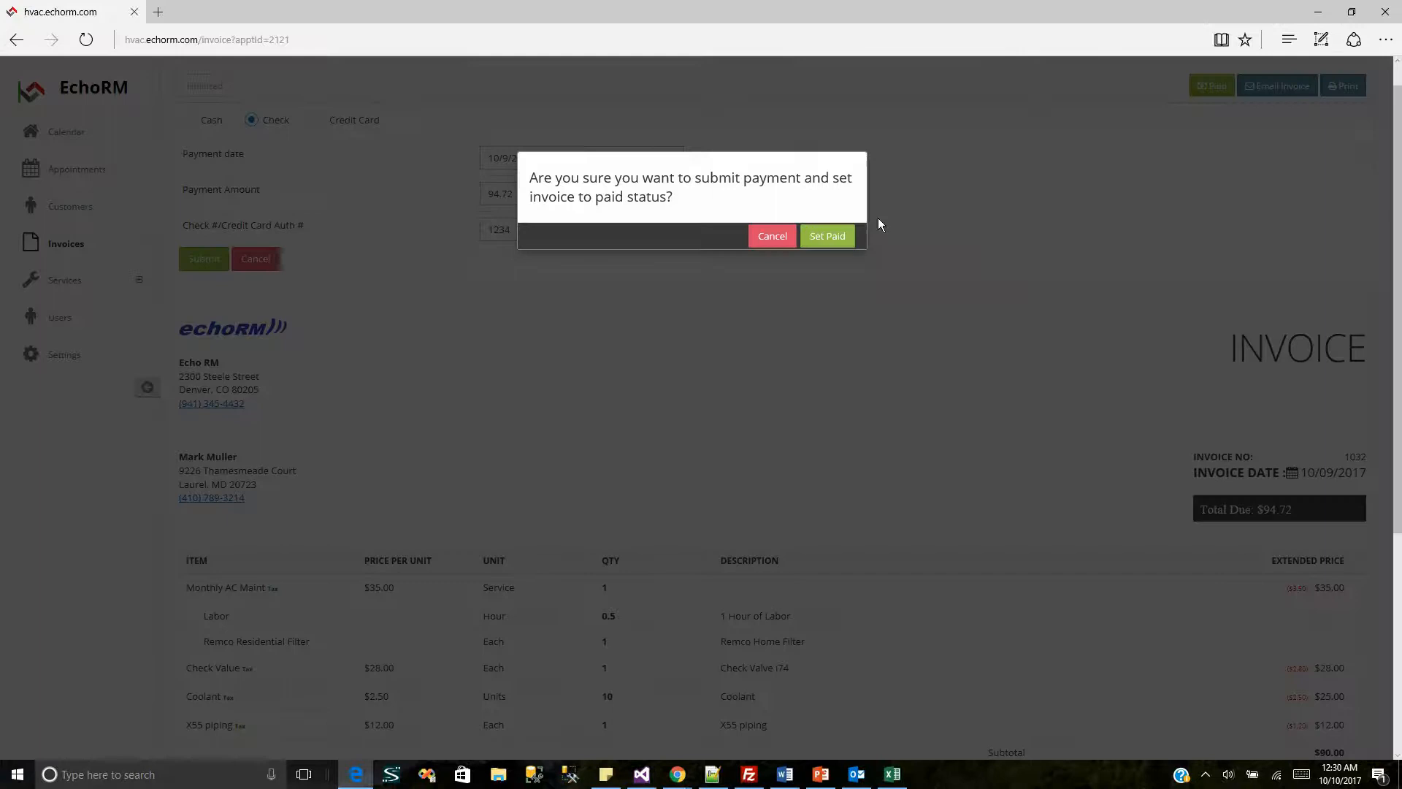
pyautogui.click(844, 241)
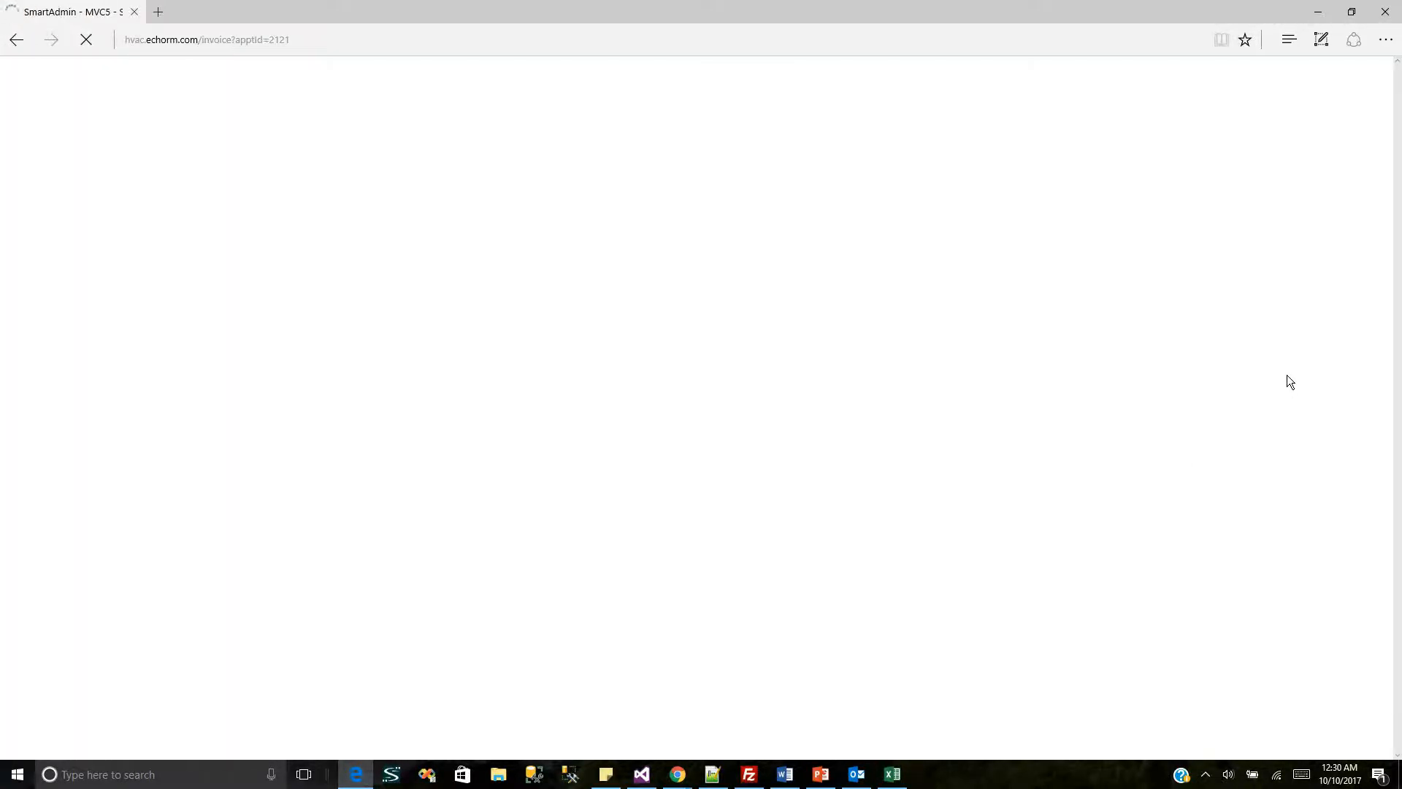
# - Review the paid invoice down to its payment summary and signature, view its printable version, and return to the invoice
pyautogui.scroll(-3, 1396, 328)
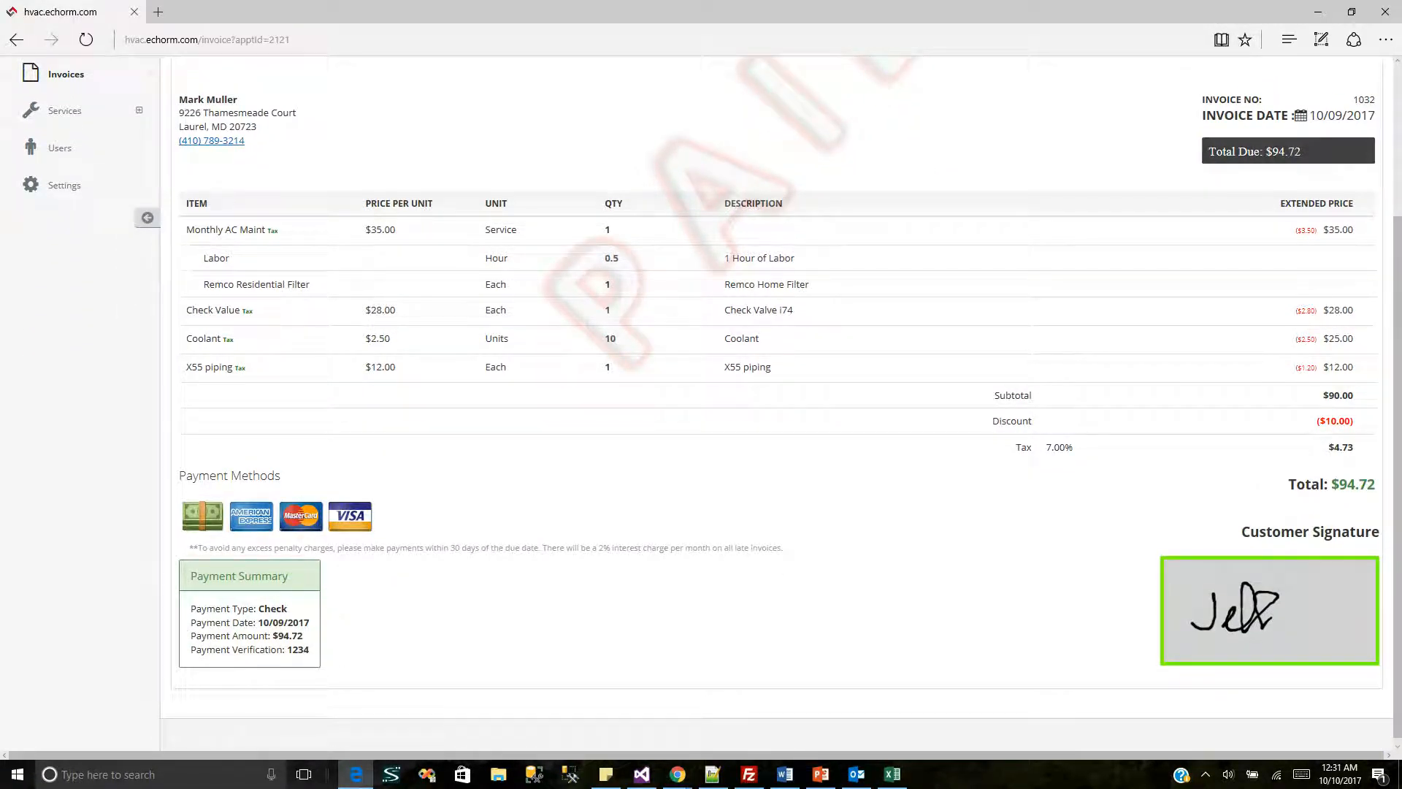
pyautogui.scroll(1, 1396, 555)
pyautogui.moveTo(1395, 550); pyautogui.dragTo(1383, 419)
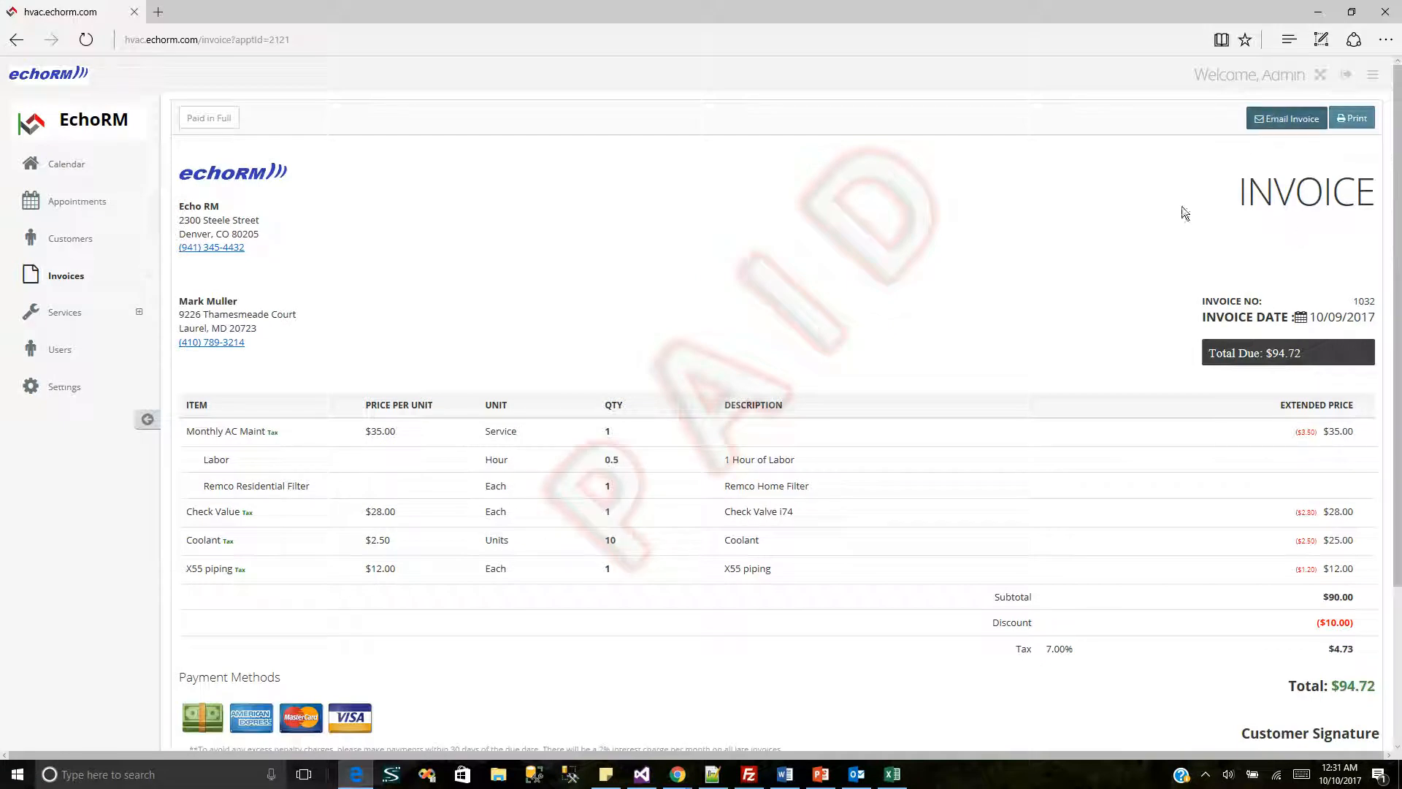
pyautogui.click(1355, 121)
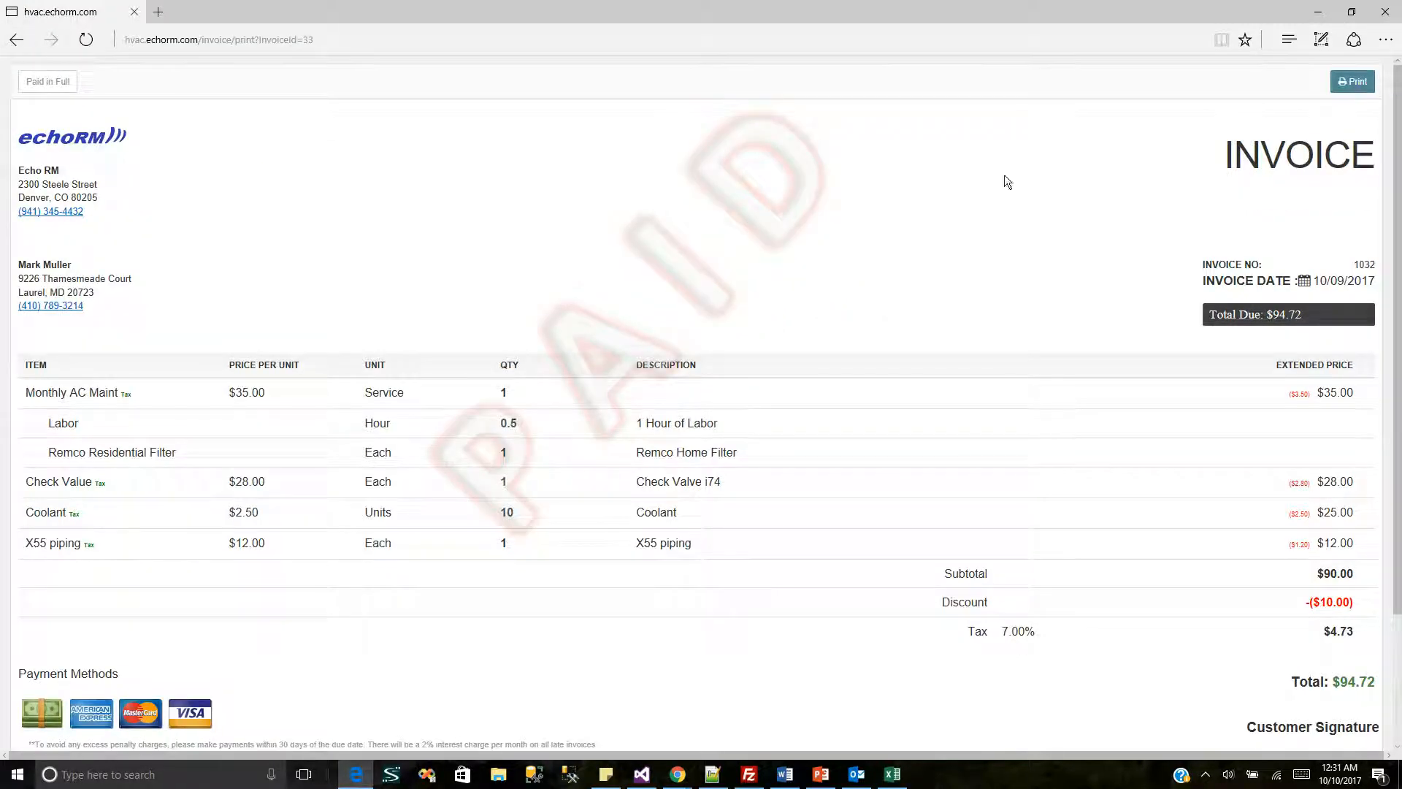
pyautogui.click(18, 41)
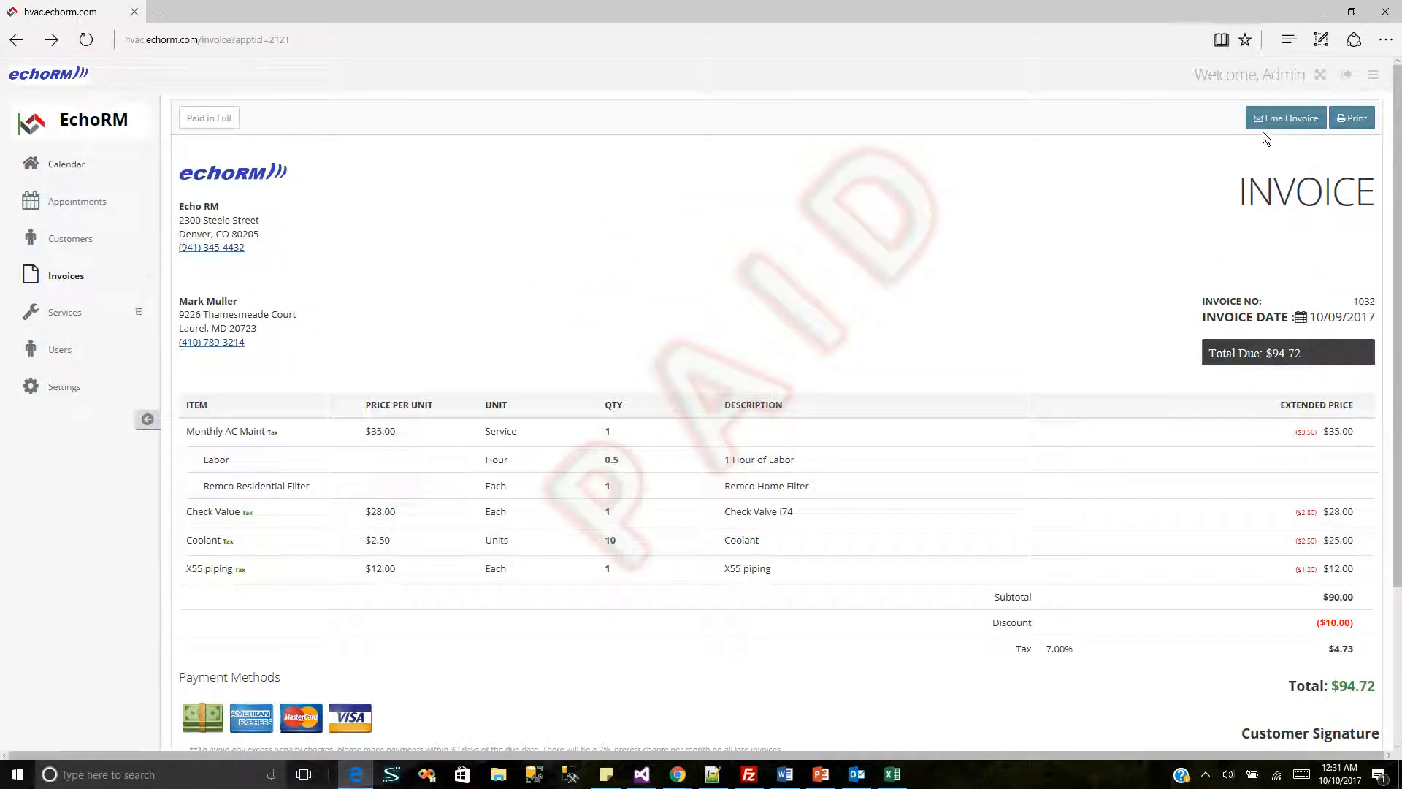
# - Start emailing the paid invoice and replace the recipient with the intended e-mail address
pyautogui.click(1277, 117)
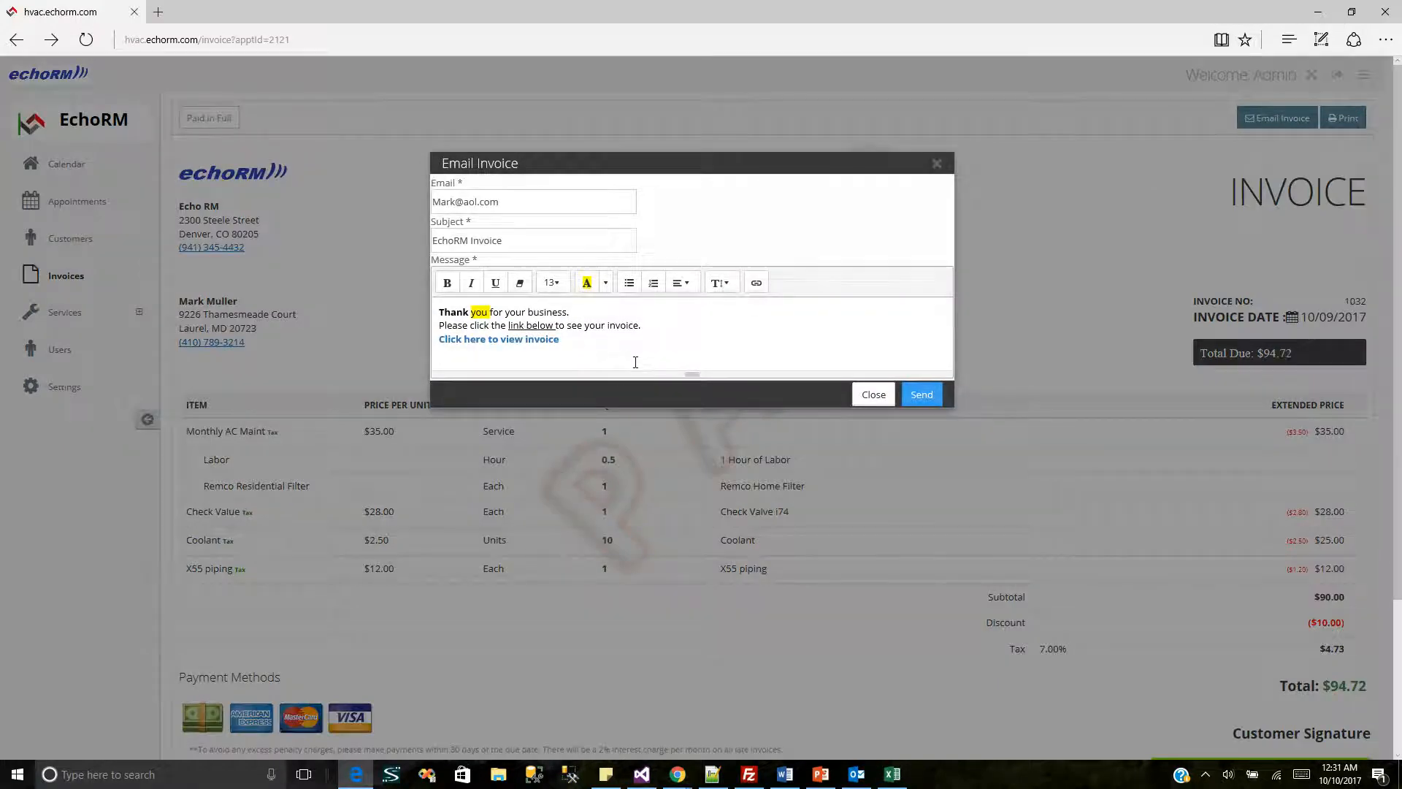
pyautogui.moveTo(643, 358); pyautogui.dragTo(417, 297)
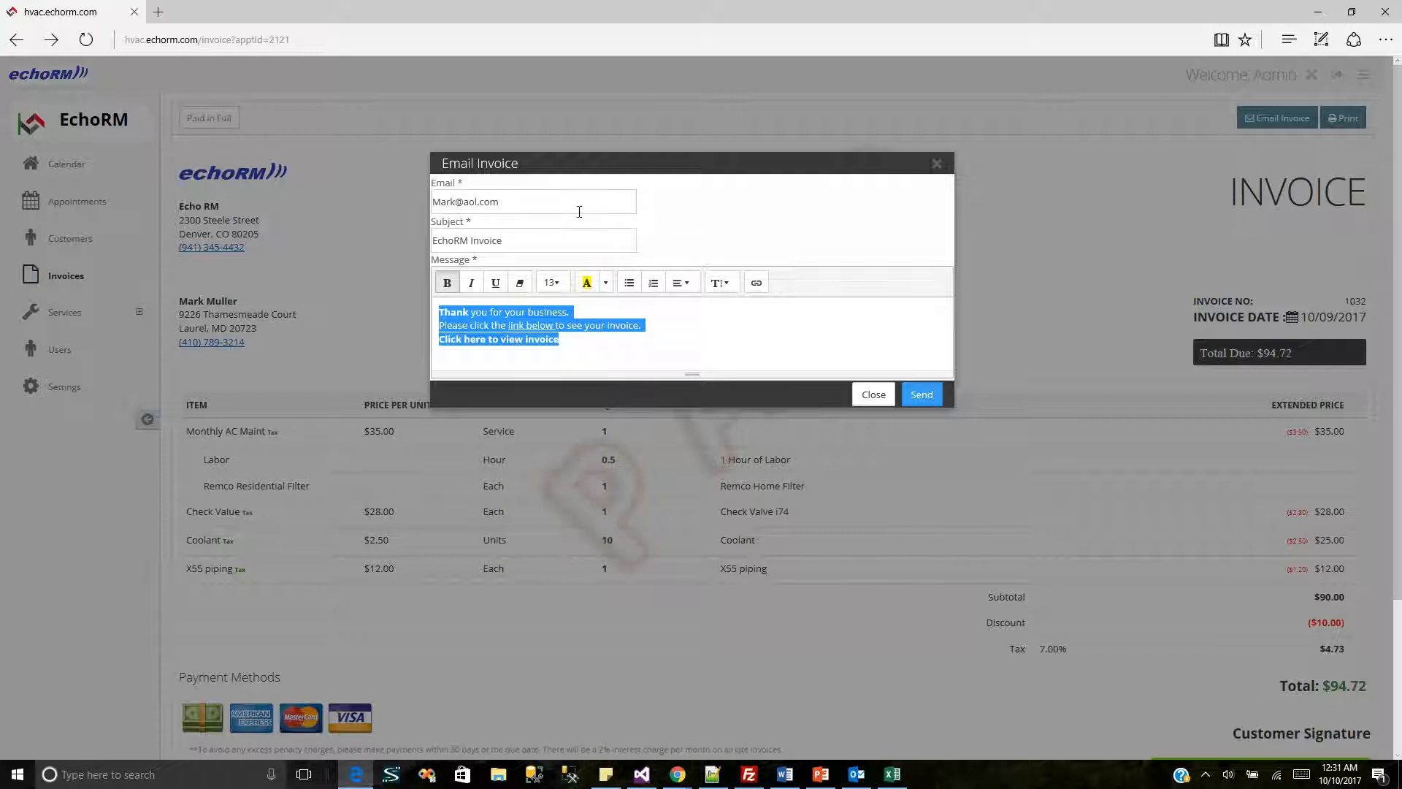
pyautogui.moveTo(556, 199); pyautogui.dragTo(130, 199)
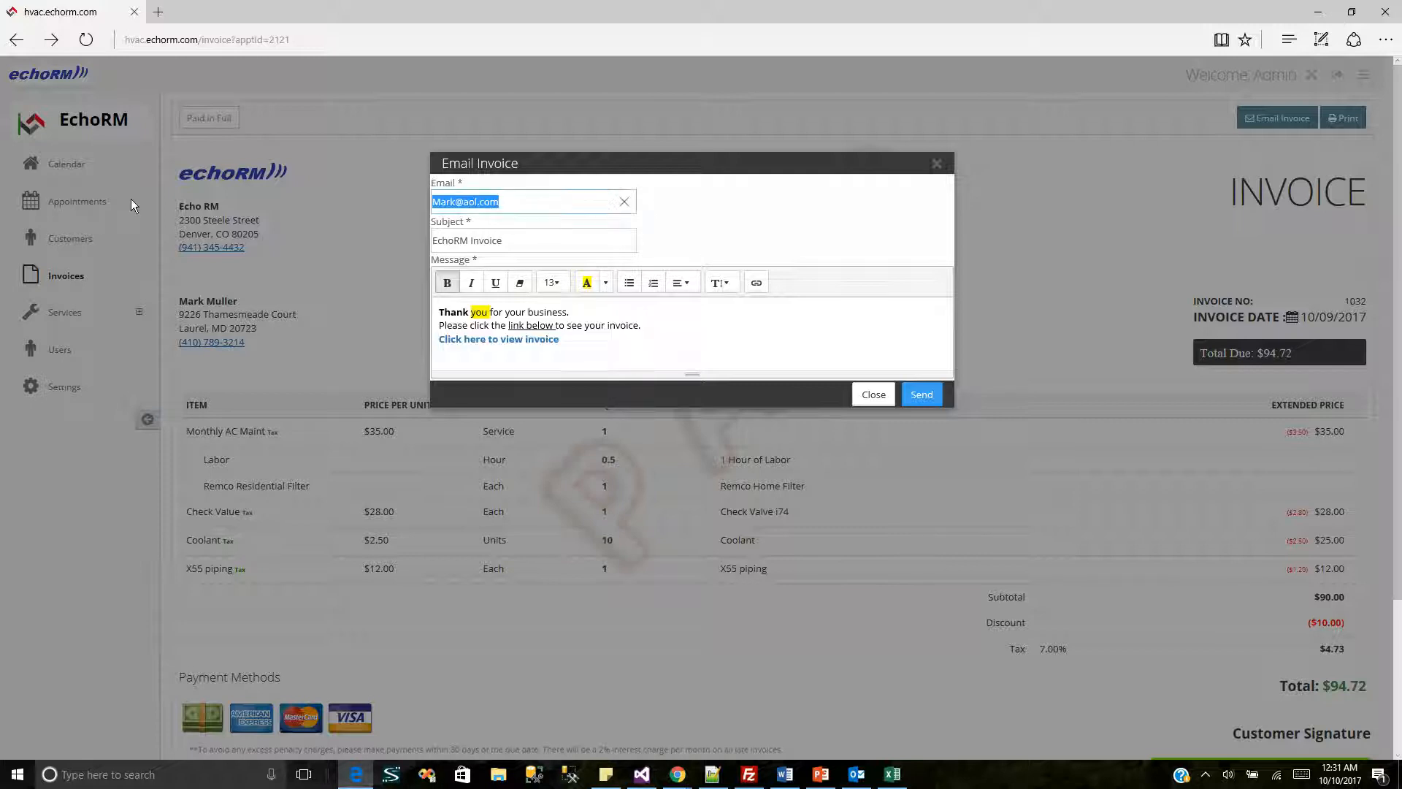
pyautogui.write('jeff')
pyautogui.press('Down')
pyautogui.press('Return')
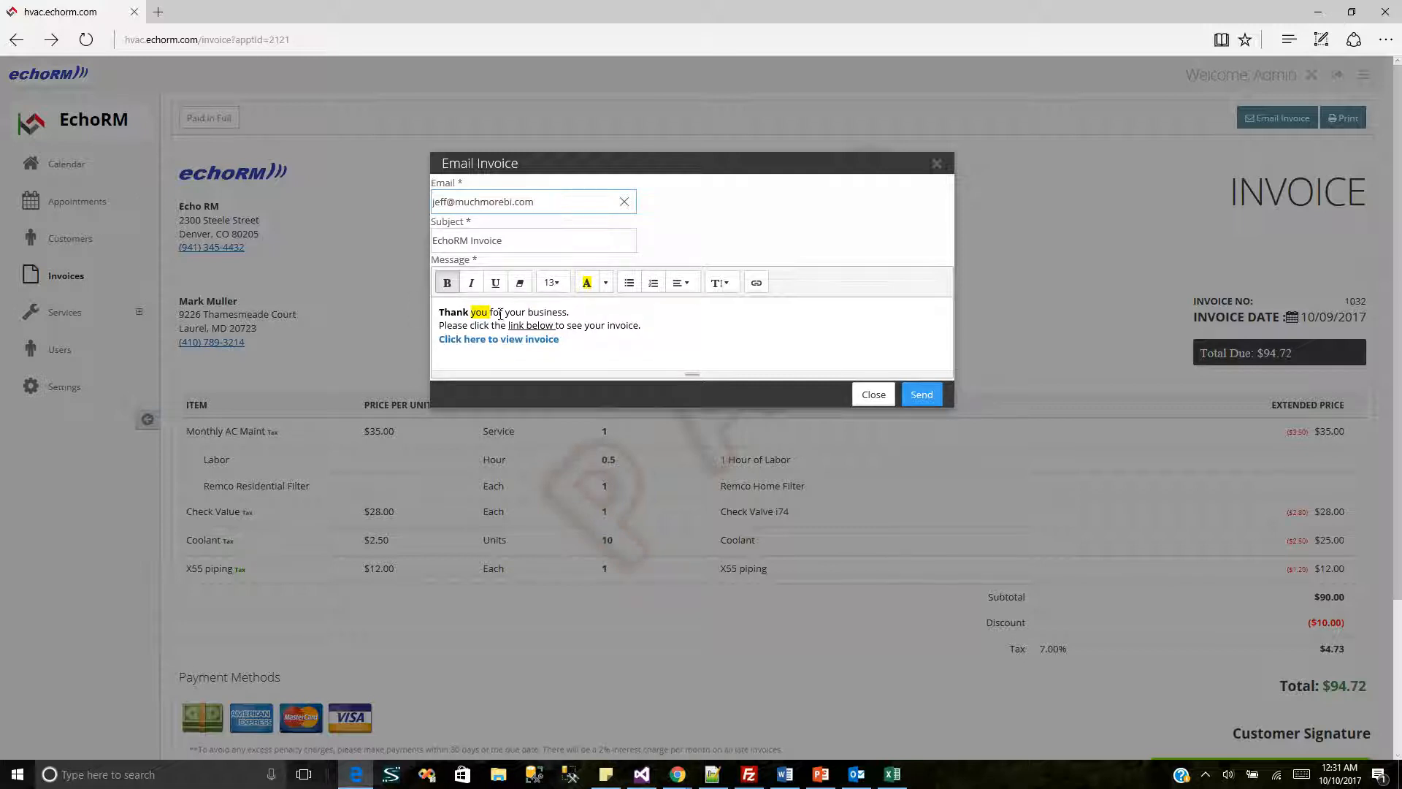
# - Add the closing "-Thanks," and the sender's first name below the invoice link in the message, and send the email
pyautogui.moveTo(505, 313); pyautogui.dragTo(573, 323)
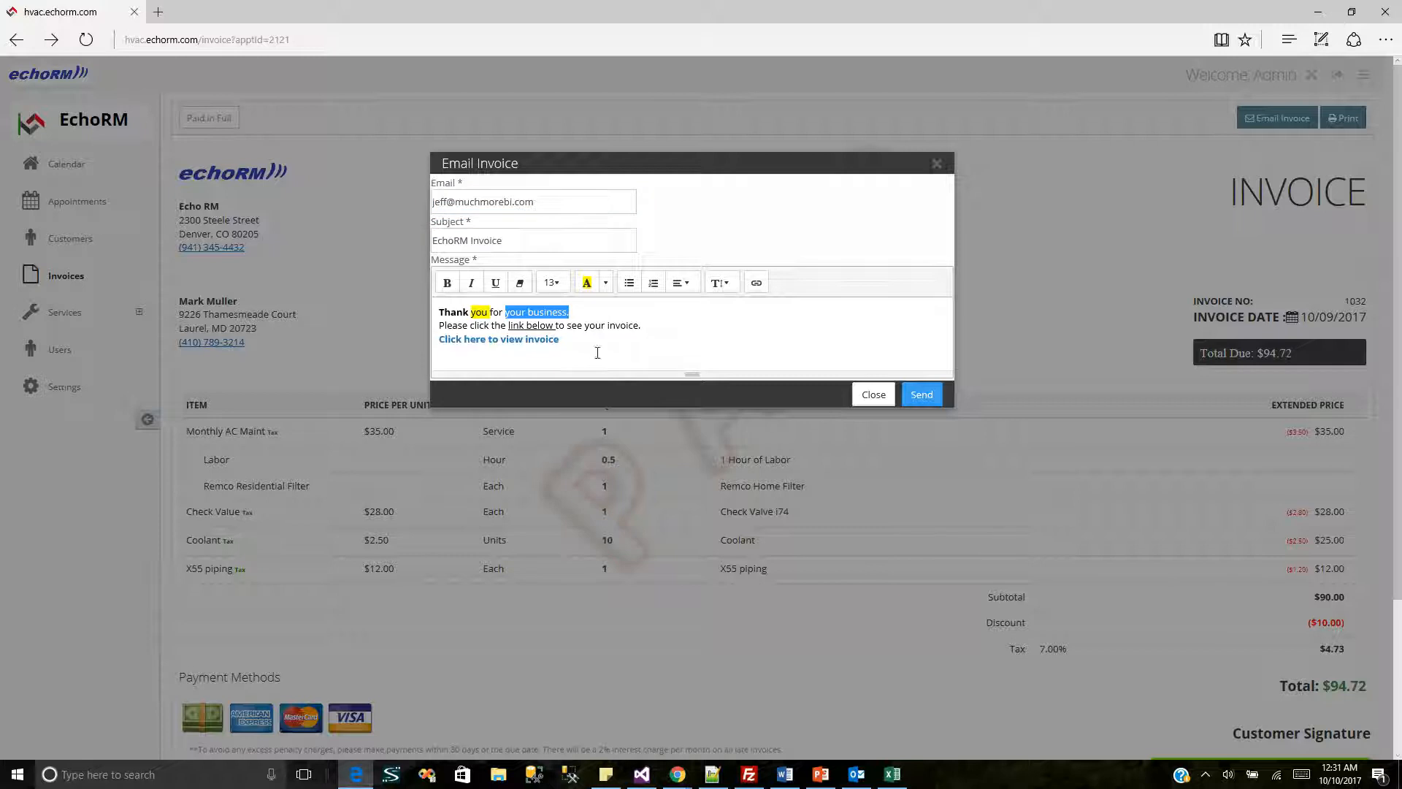
pyautogui.click(595, 355)
pyautogui.write('-Thanks,')
pyautogui.press('Return')
pyautogui.write('Jeff')
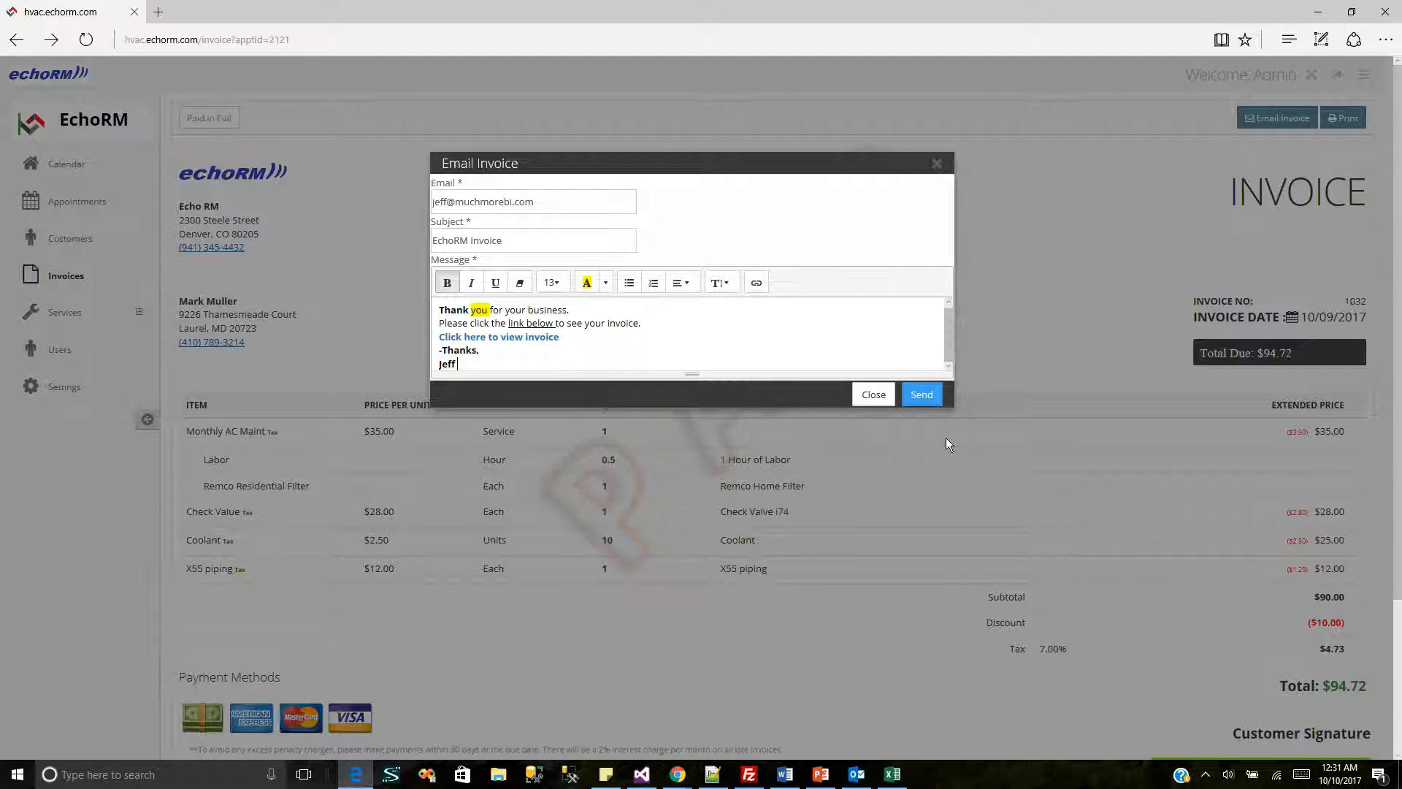
pyautogui.click(931, 396)
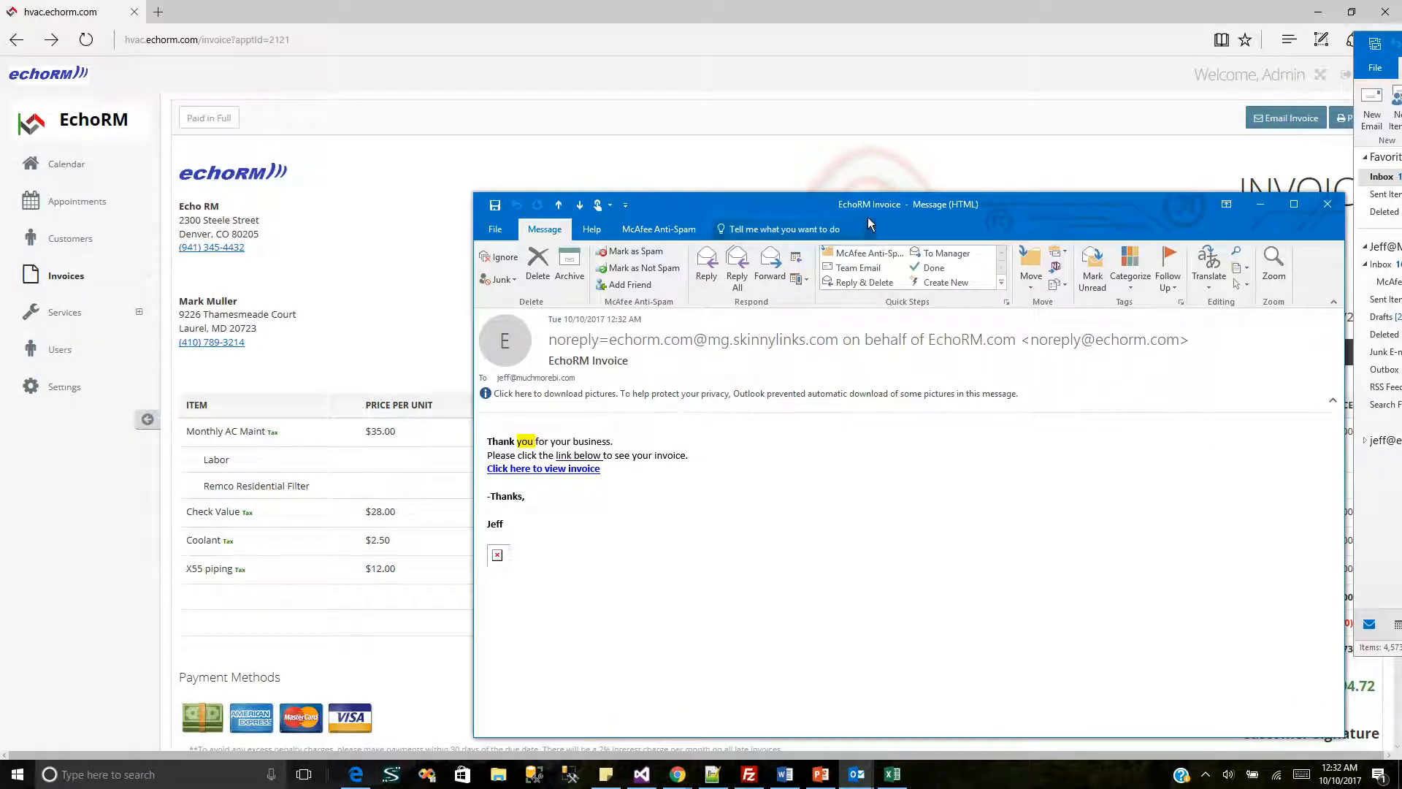
# - In the received Outlook email, follow "Click here to view invoice", review the whole public invoice, and return to the EchoRM invoice
pyautogui.moveTo(851, 209); pyautogui.dragTo(738, 203)
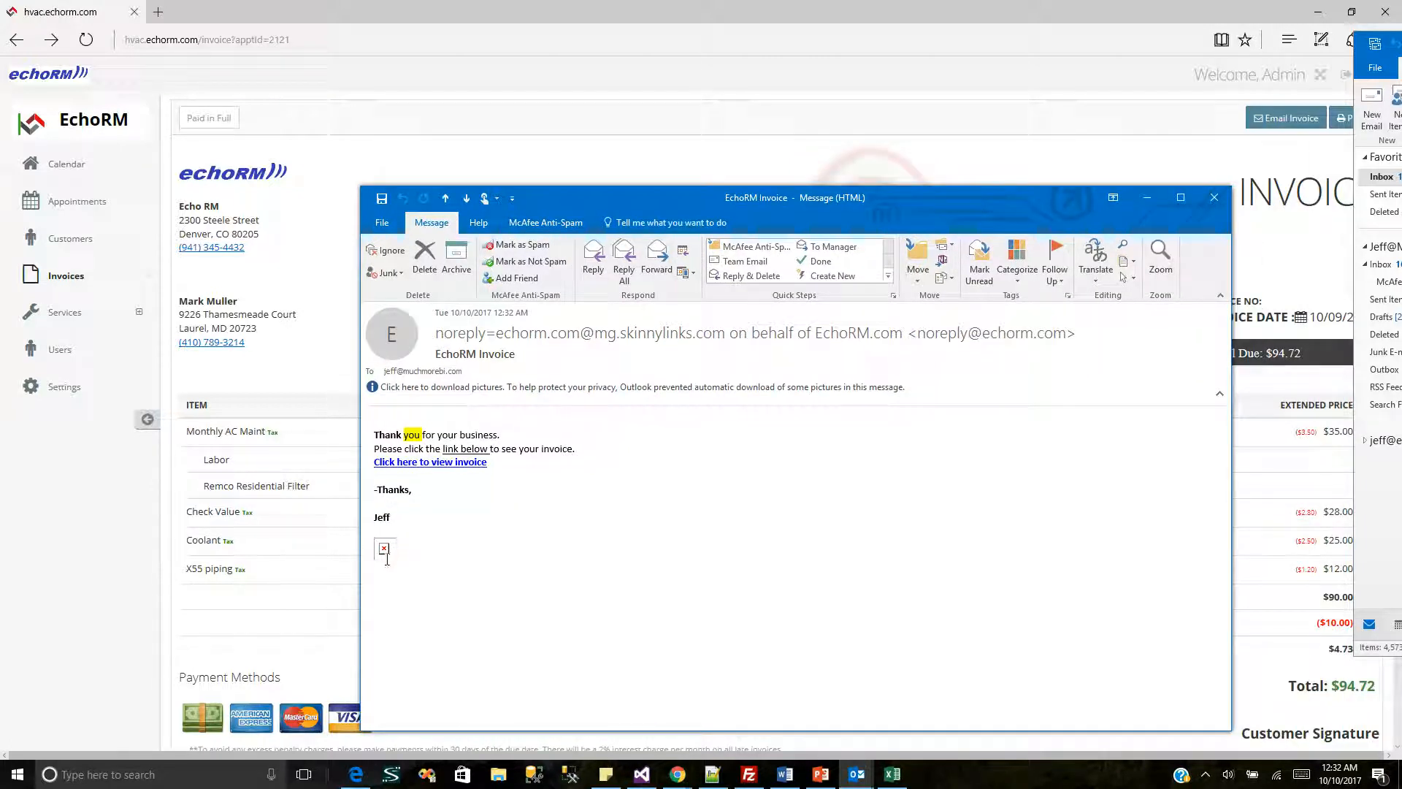
pyautogui.click(428, 463)
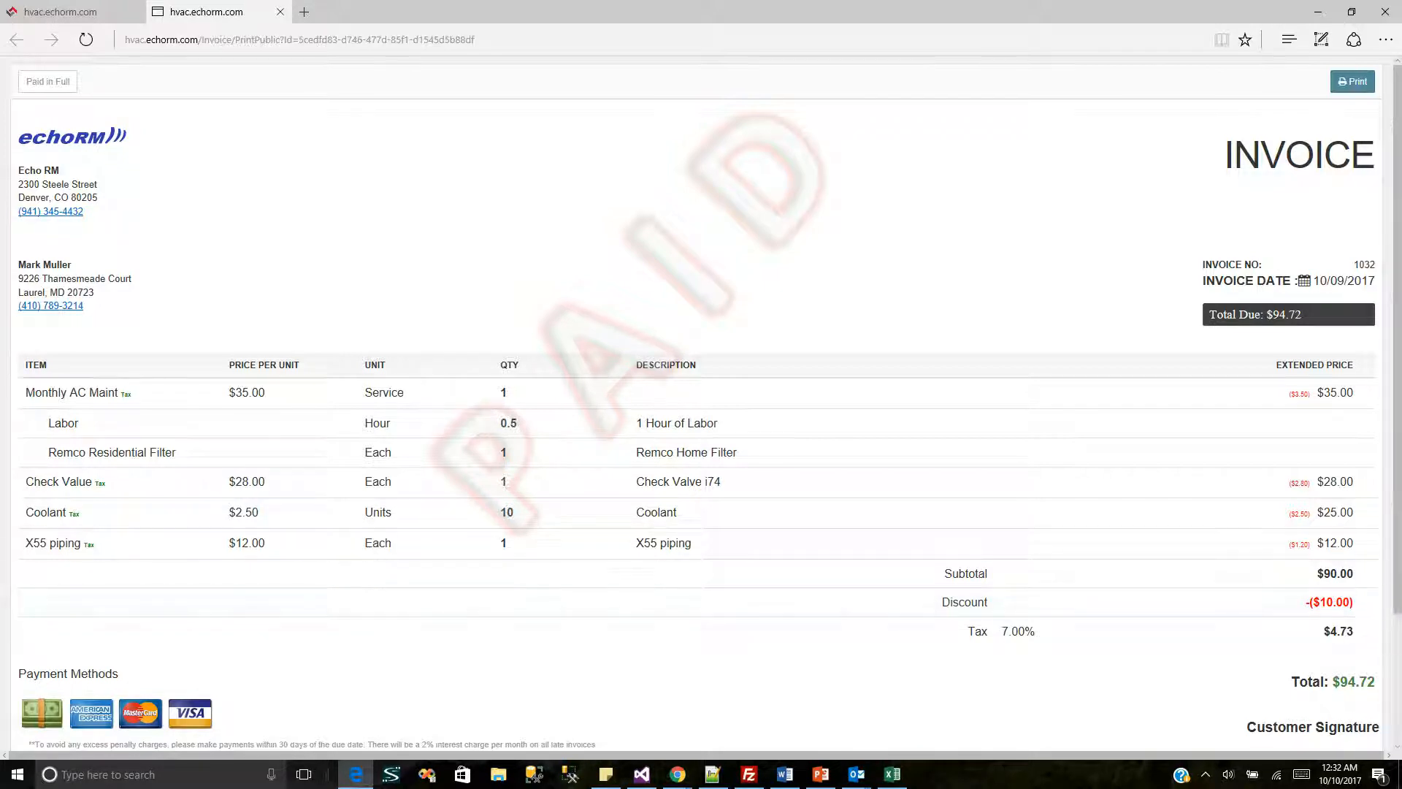
pyautogui.moveTo(1396, 577); pyautogui.dragTo(1388, 741)
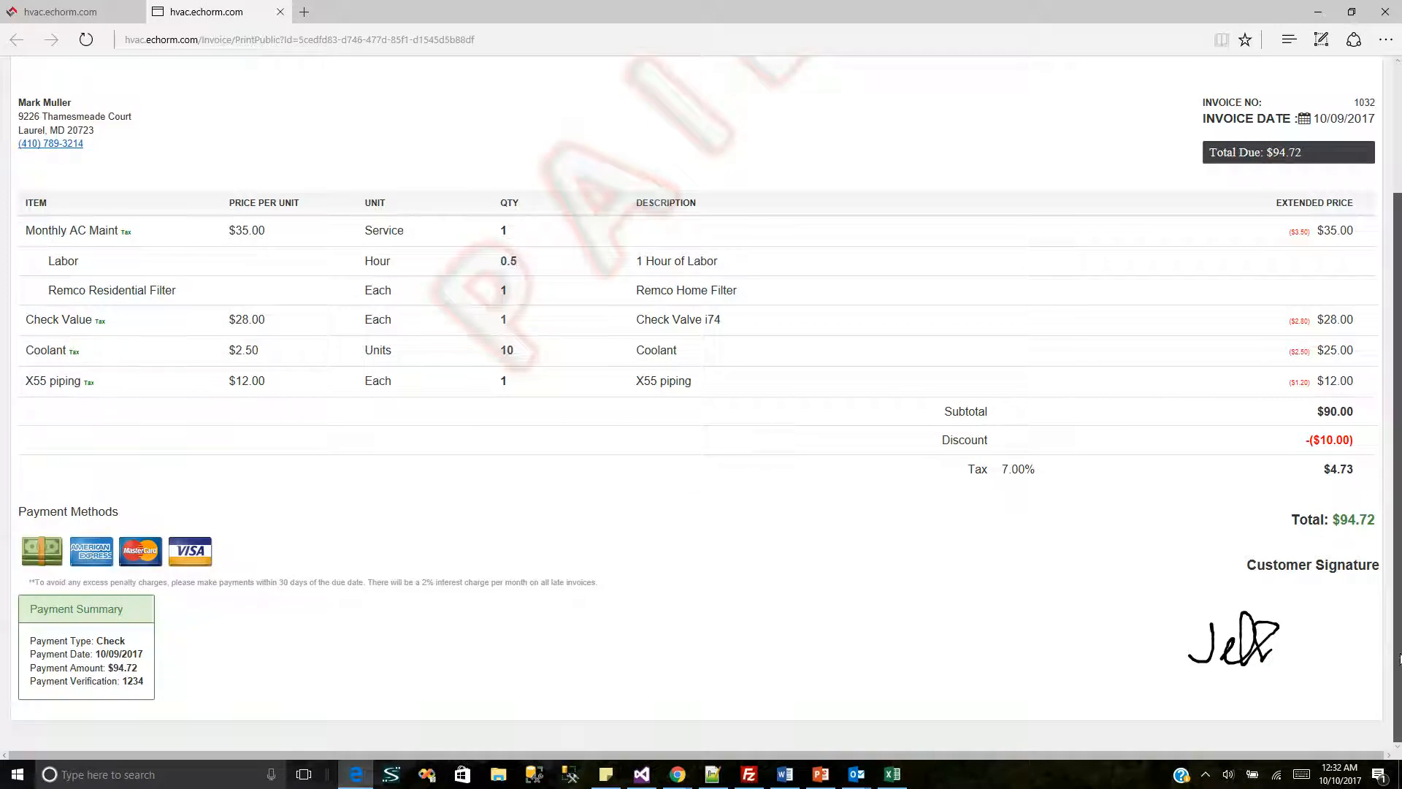
pyautogui.scroll(3, 1400, 658)
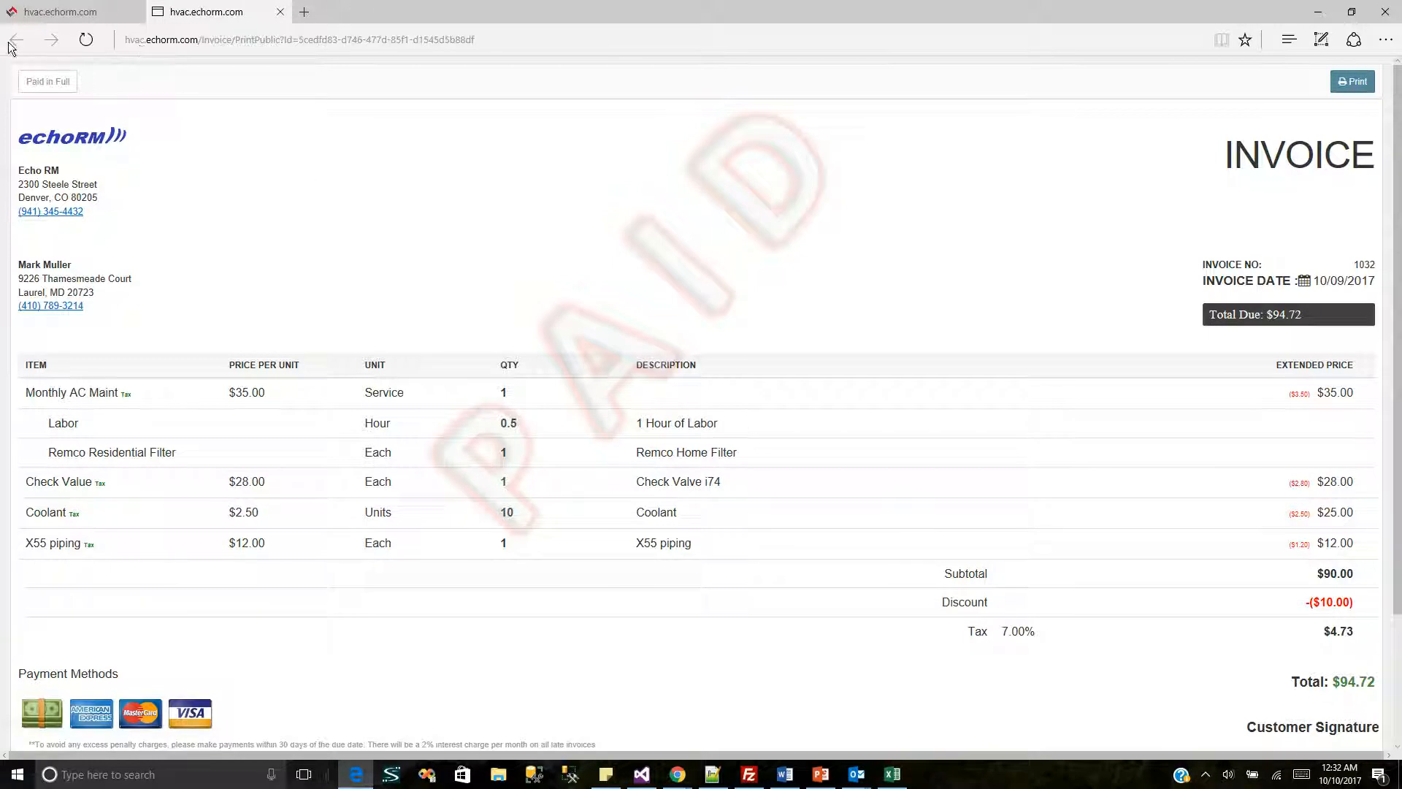
pyautogui.click(93, 16)
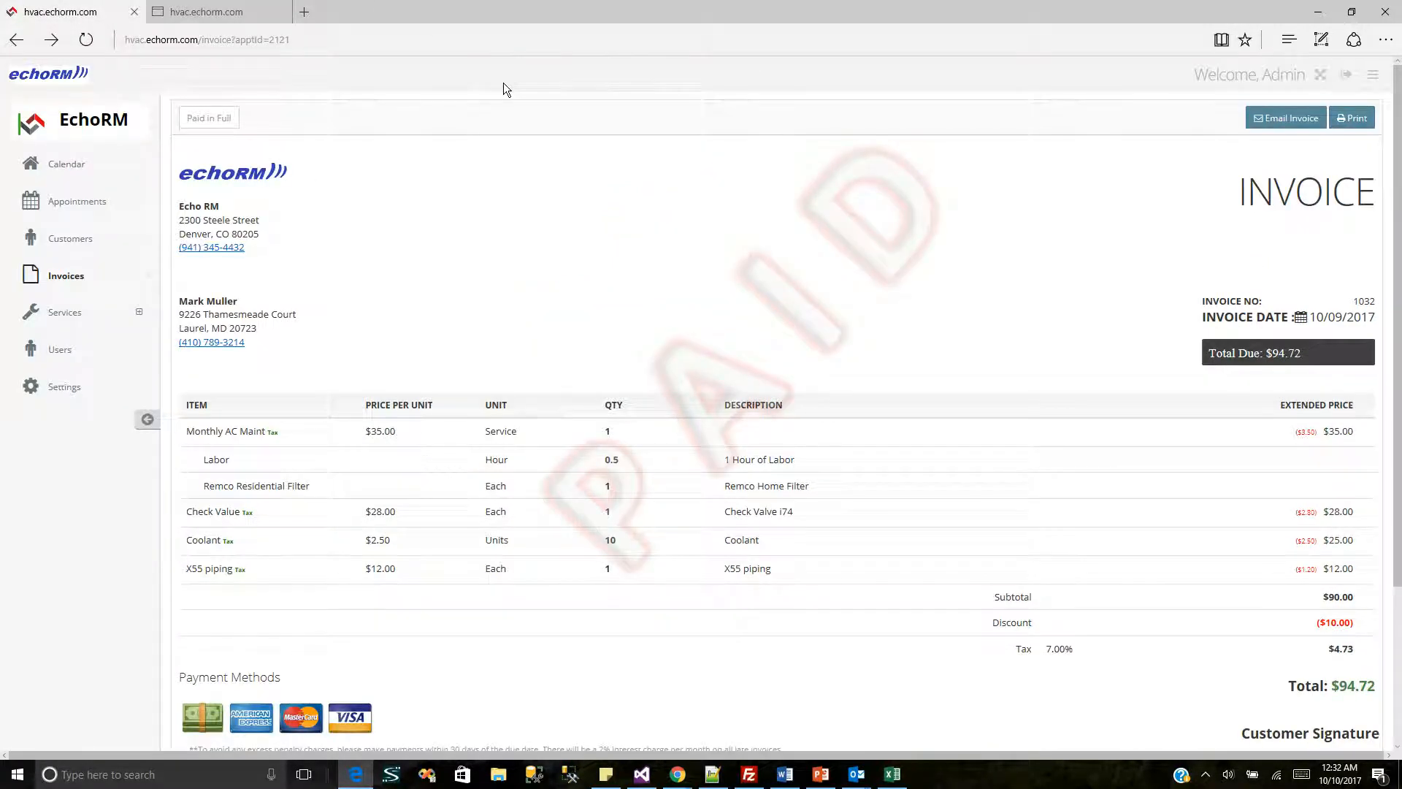
# - Open the list of all invoices and examine statuses, totals and payments down to the most recent invoice
pyautogui.click(66, 278)
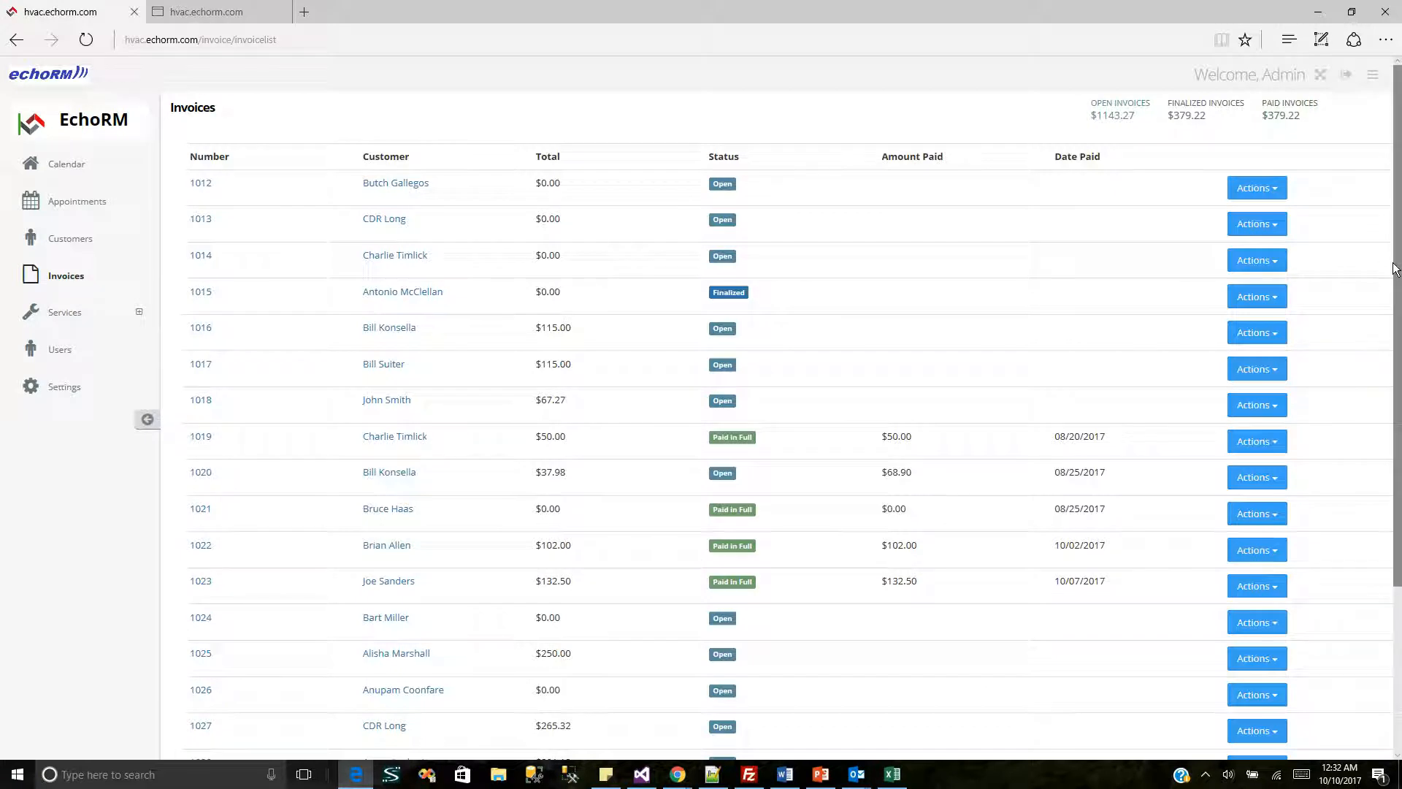
pyautogui.moveTo(1398, 274); pyautogui.dragTo(1357, 232)
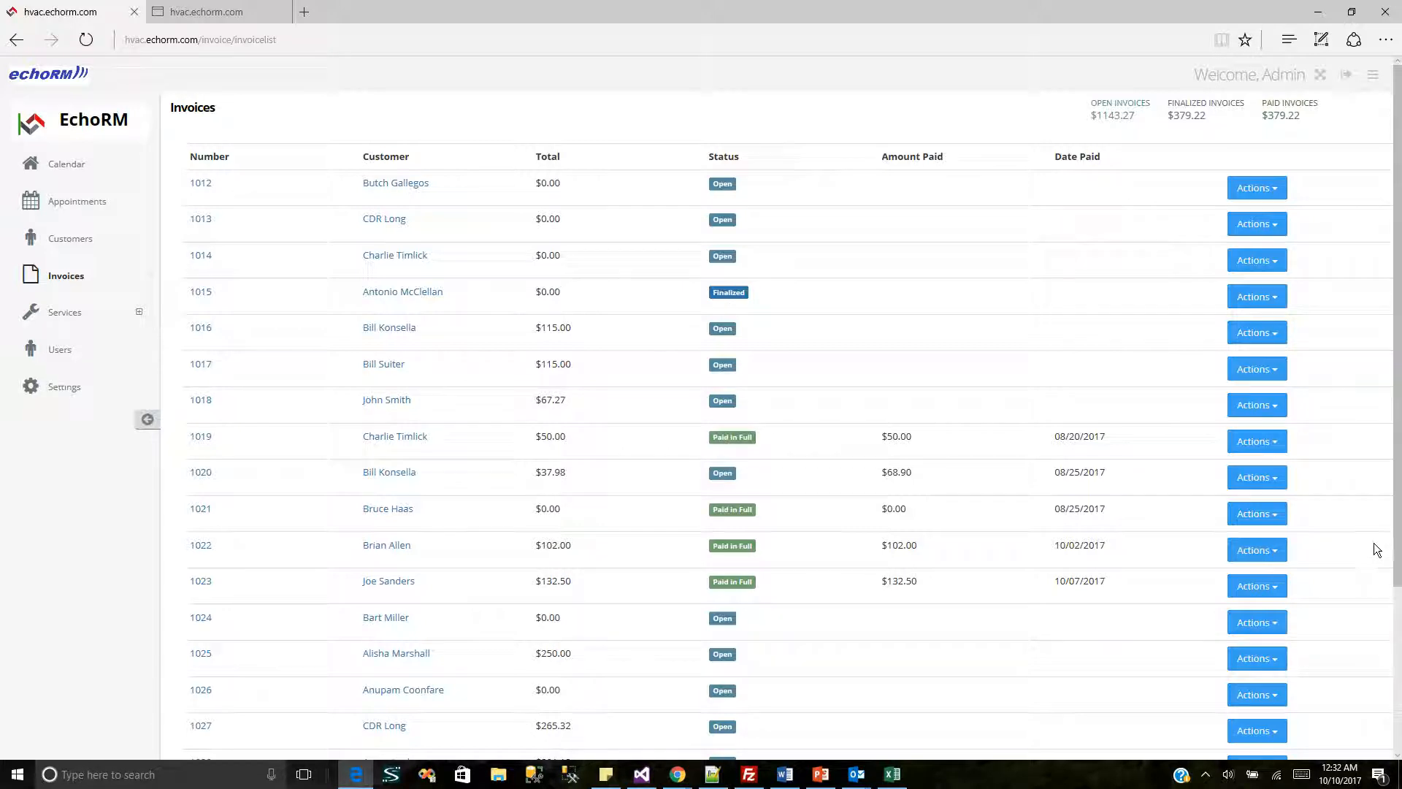
pyautogui.moveTo(1393, 557); pyautogui.dragTo(1380, 483)
pyautogui.scroll(-3, 1388, 345)
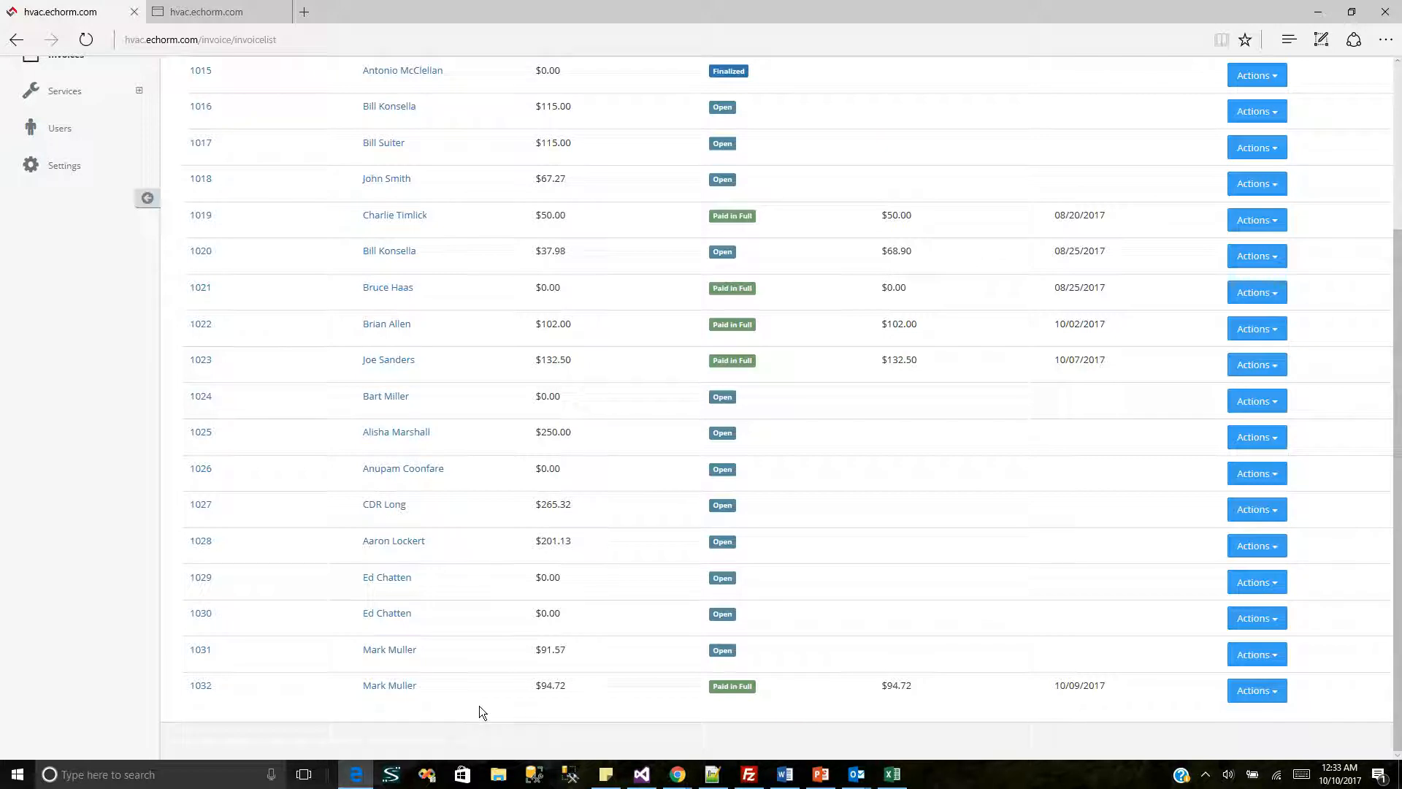
# - Examine the actions available for the latest paid invoice and for an open invoice, without applying any
pyautogui.click(1256, 691)
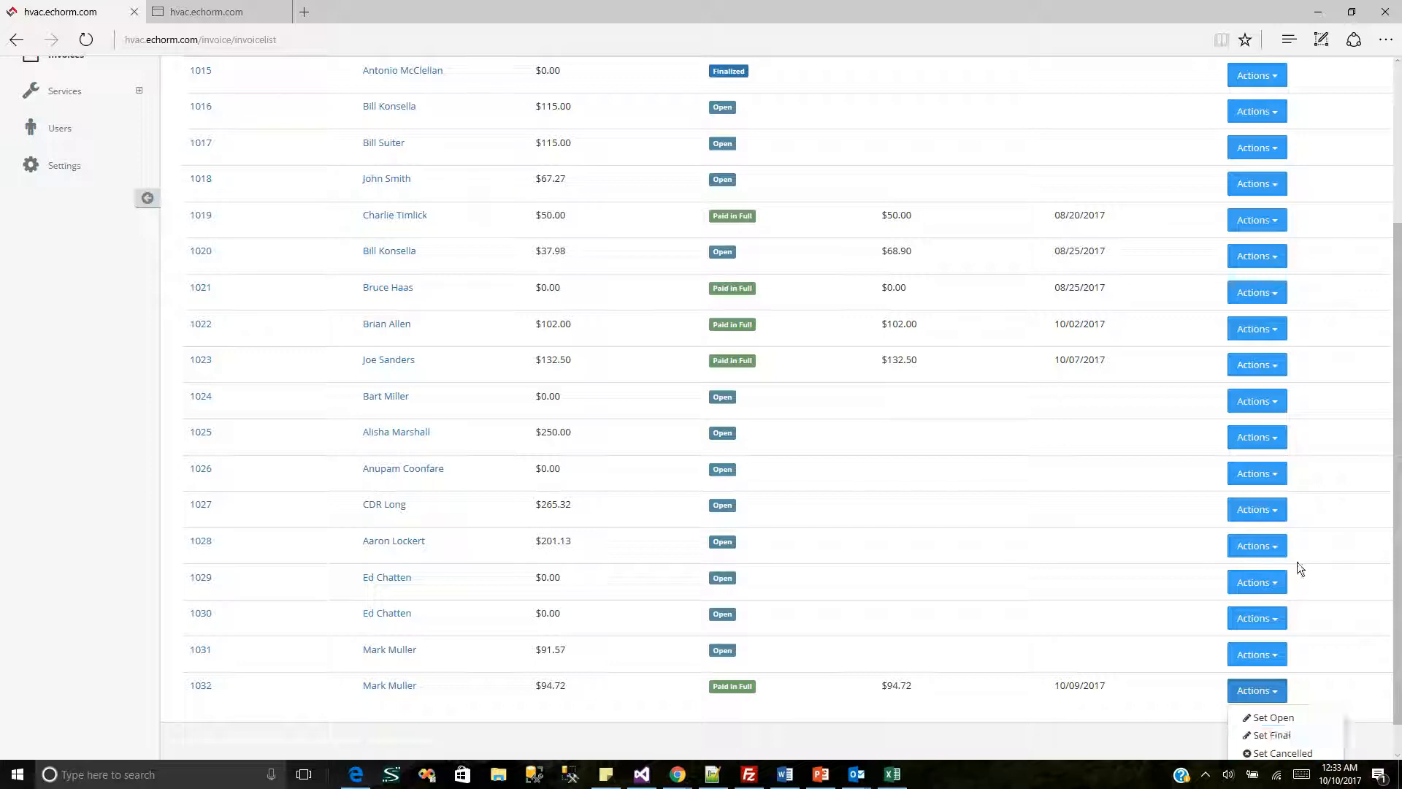
pyautogui.click(1273, 480)
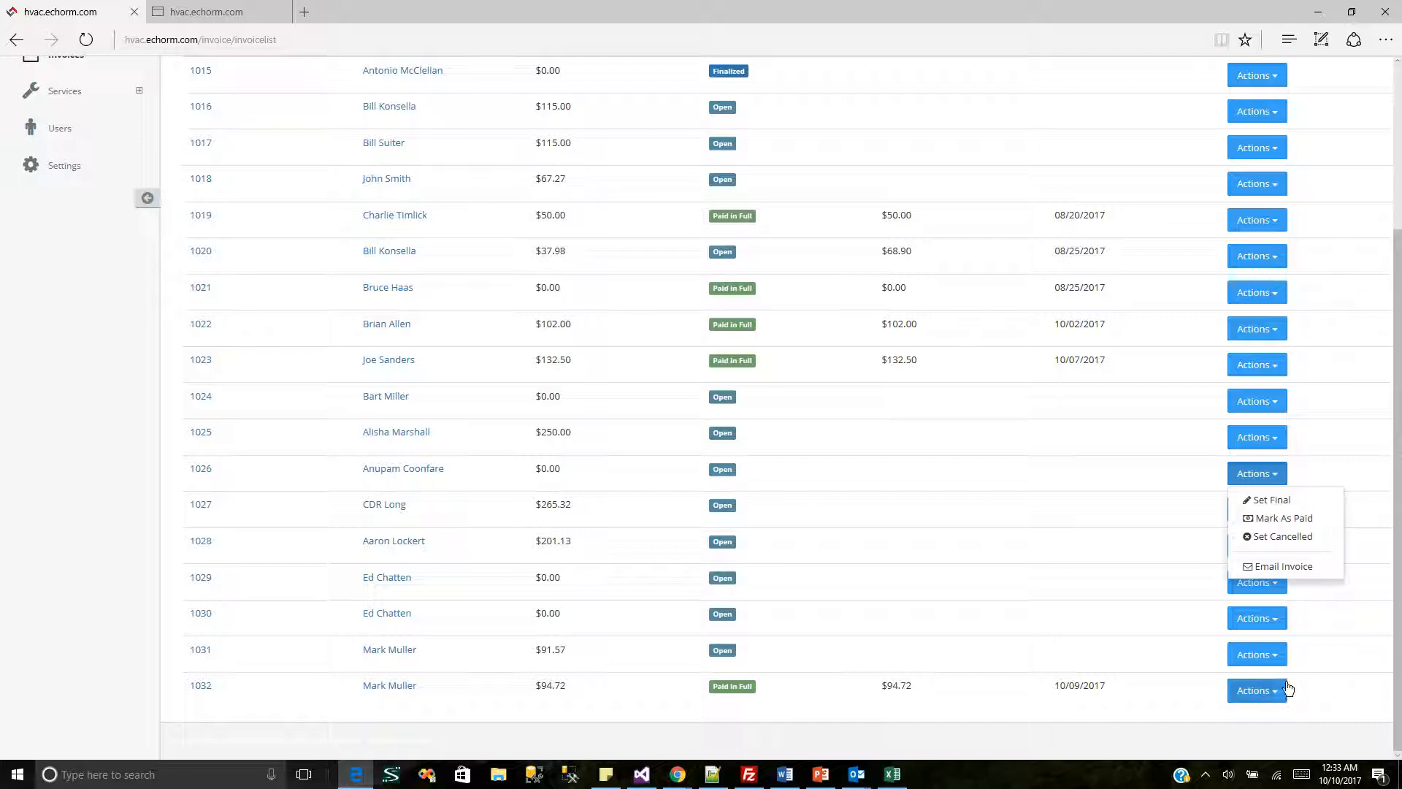
pyautogui.click(1366, 655)
pyautogui.scroll(3, 1373, 651)
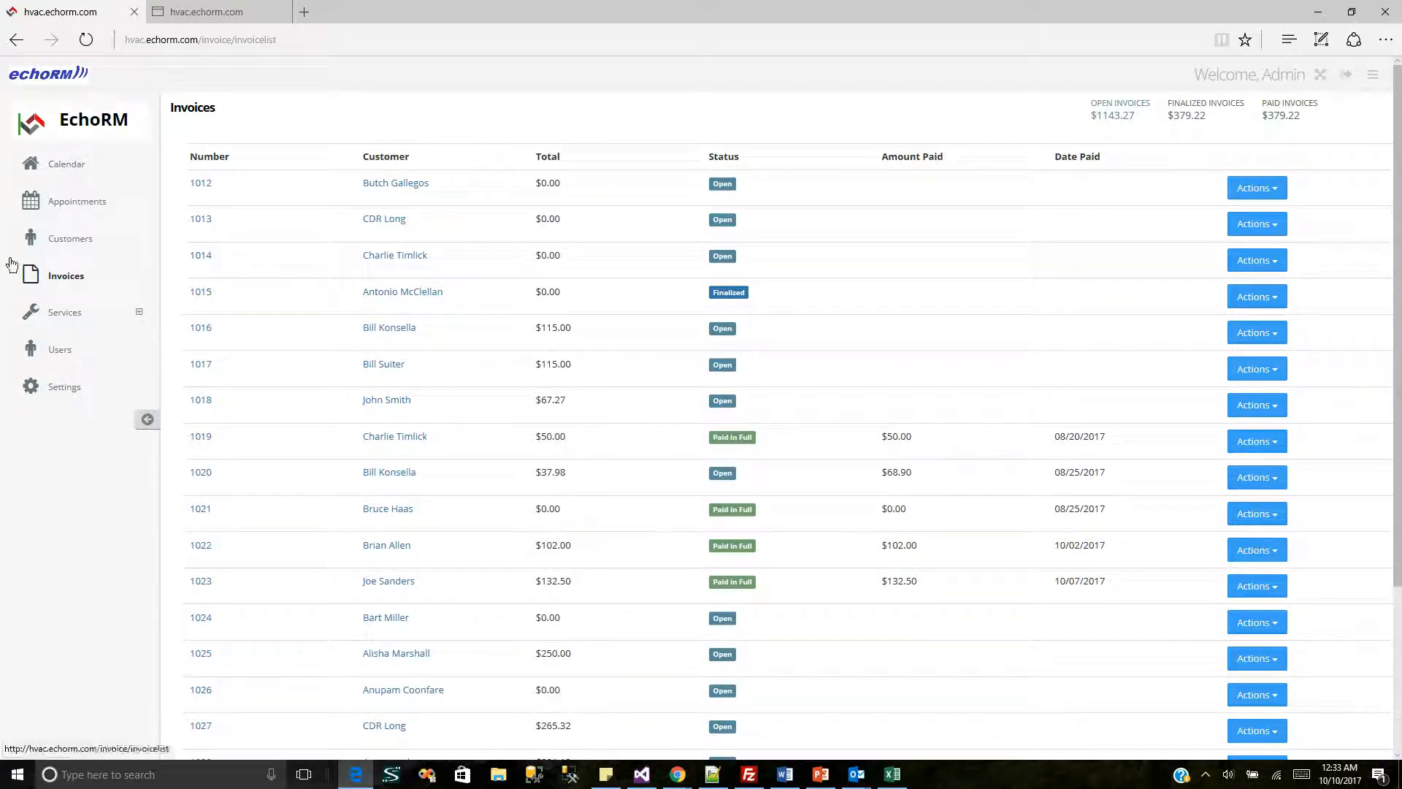